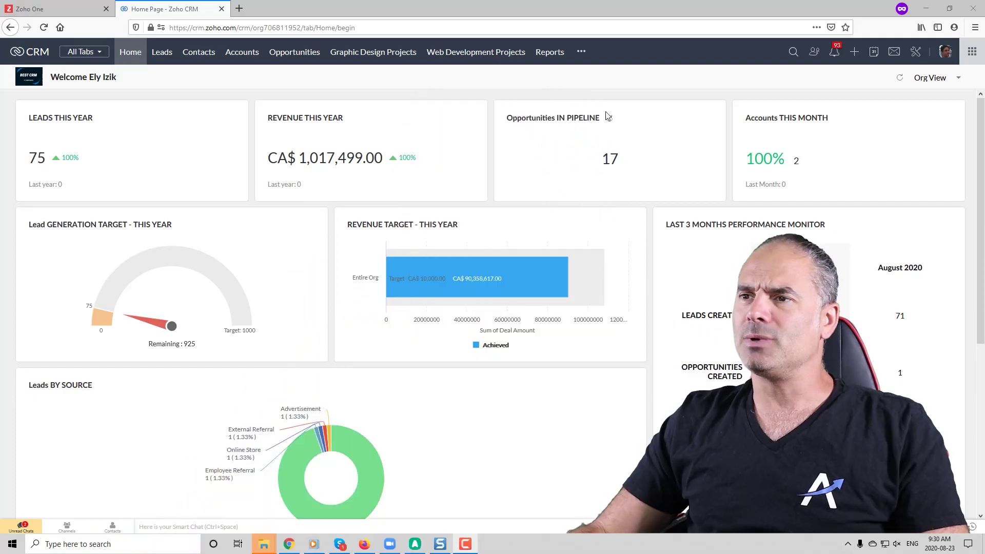
View the Opportunities Closing this Month report in the opportunity reports folder and return to the report list.
left_click(547, 56)
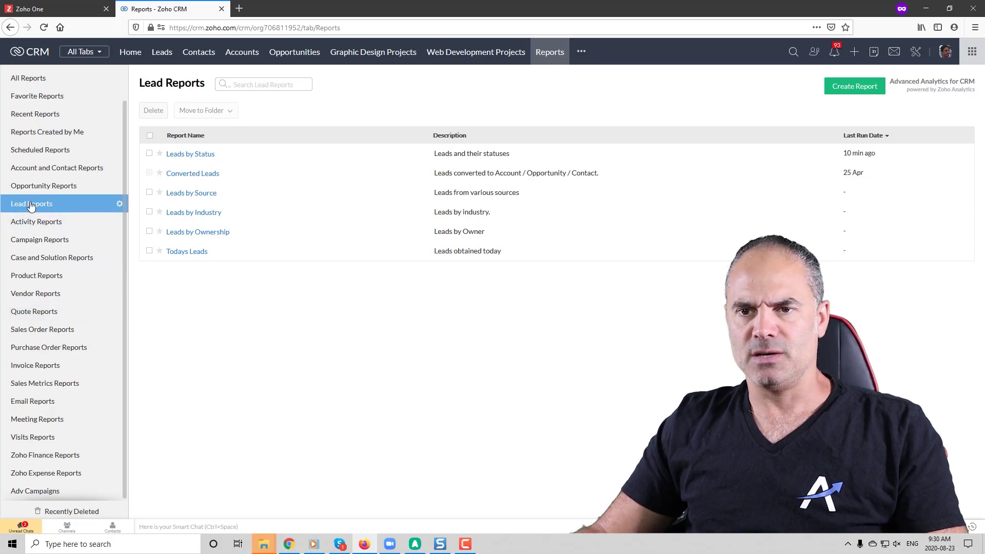
left_click(45, 187)
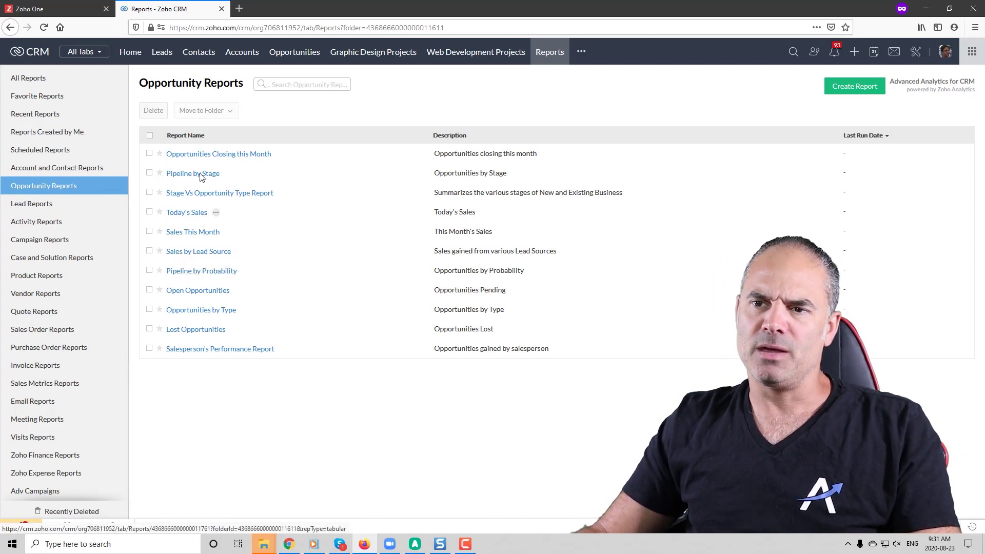
left_click(206, 154)
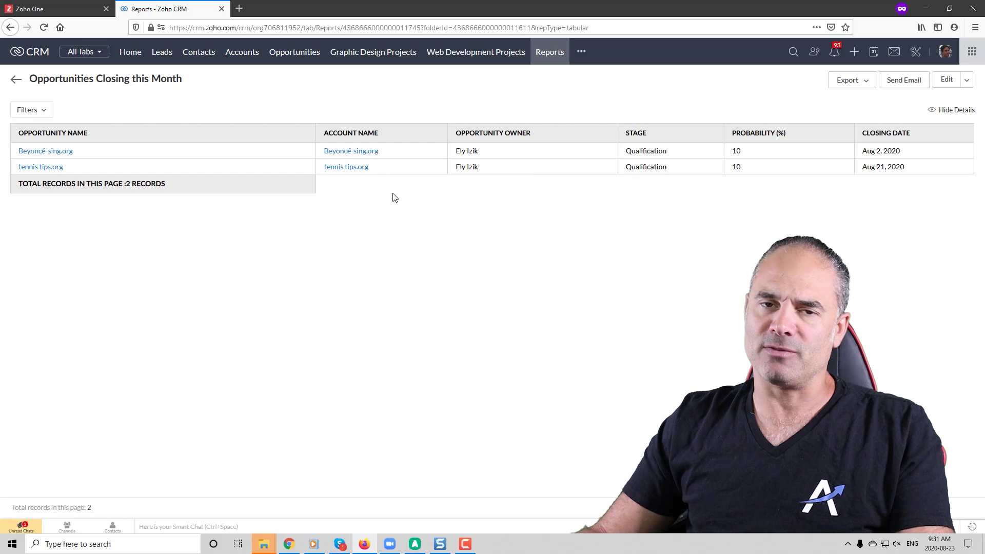
left_click(16, 81)
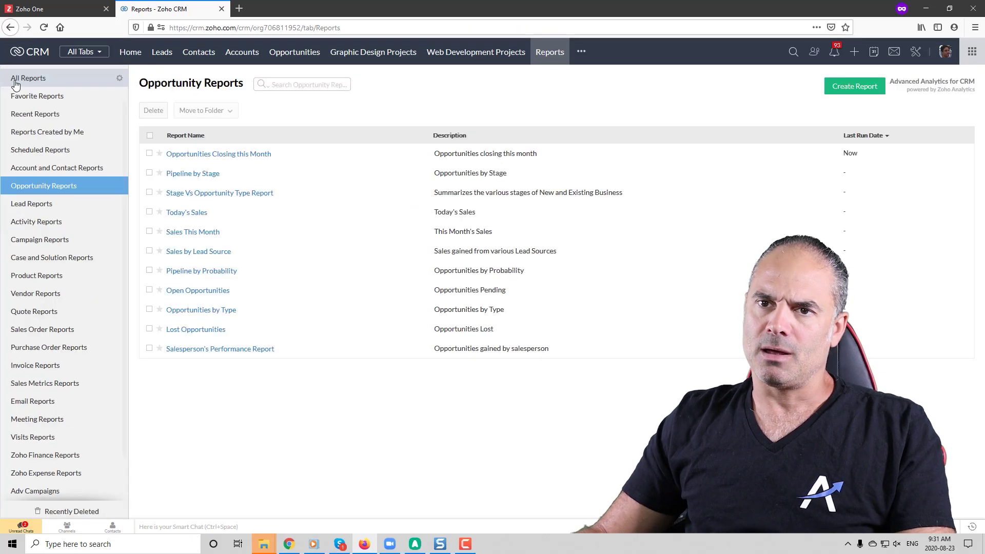
Open the Leads by Status report in the lead reports folder and examine its title and Lead Status column.
left_click(36, 207)
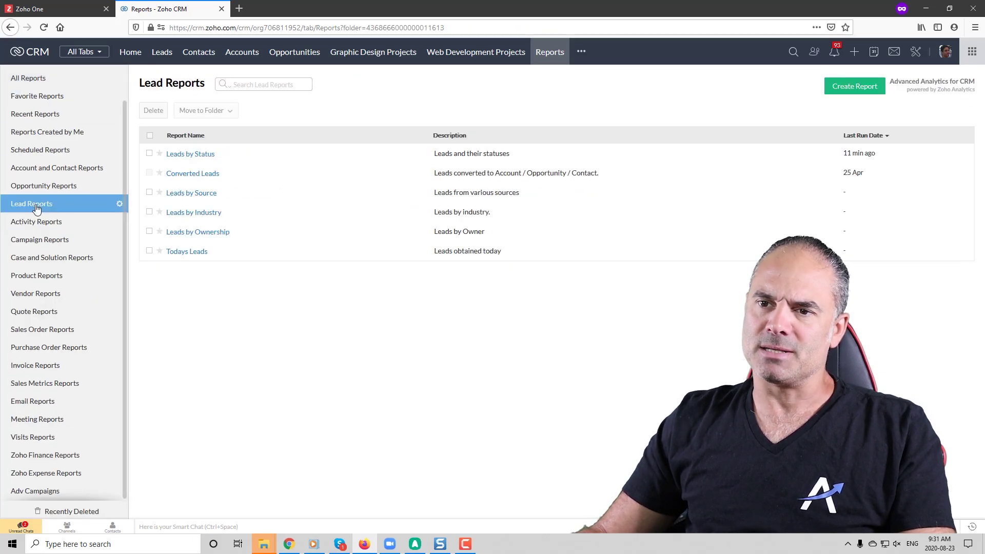
left_click(187, 155)
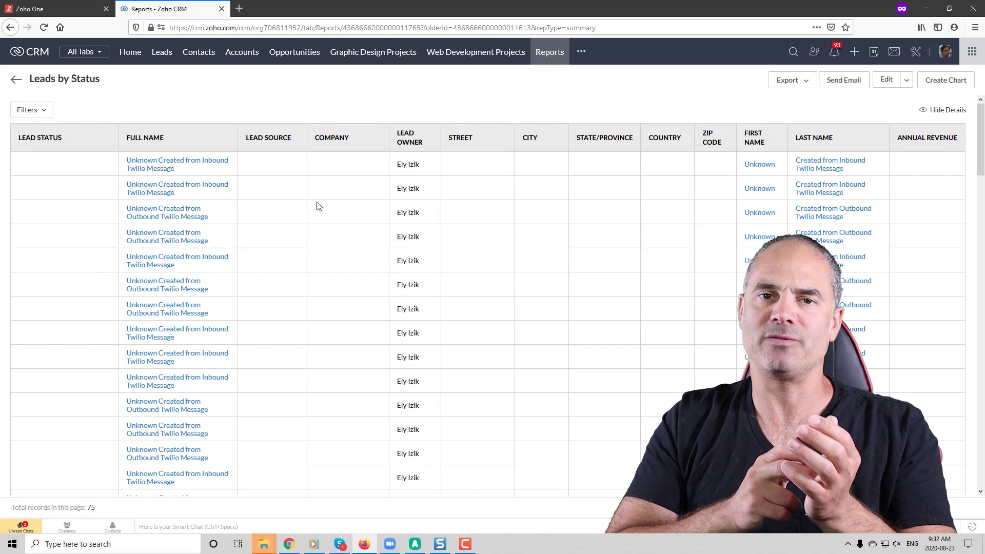
left_click_drag(77, 139, 16, 142)
left_click(77, 154)
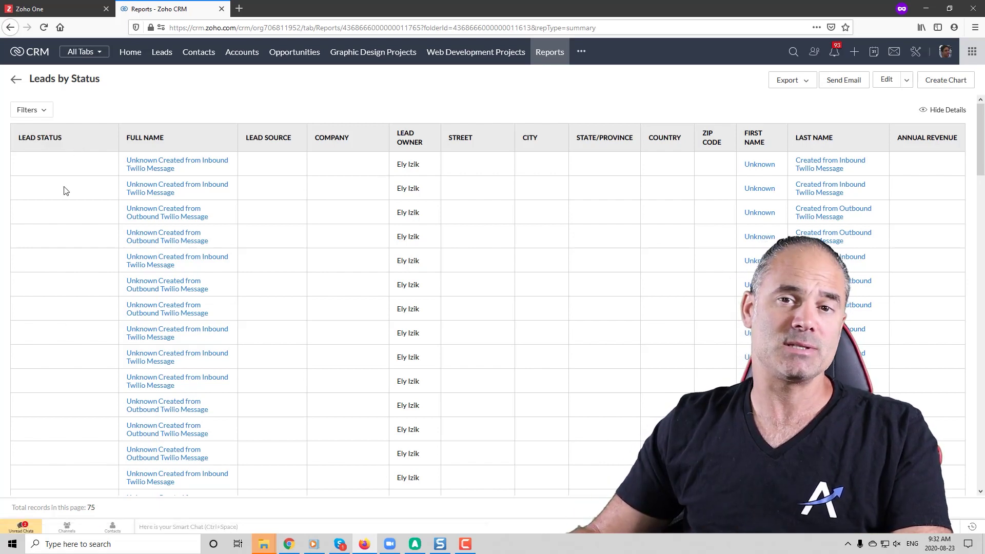
left_click_drag(30, 80, 101, 89)
left_click(174, 98)
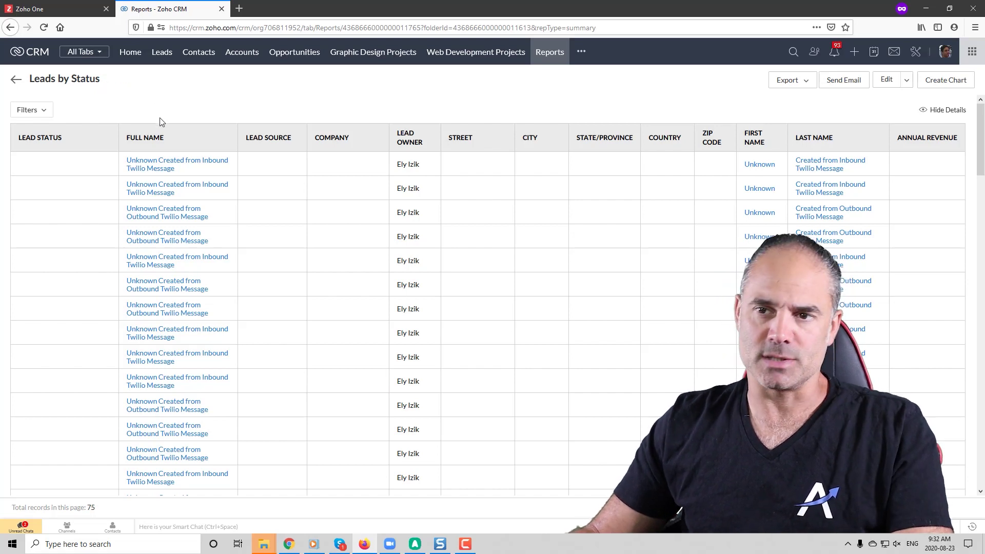
Open the first lead listed in the report, review its record details, and return to the report.
left_click(180, 161)
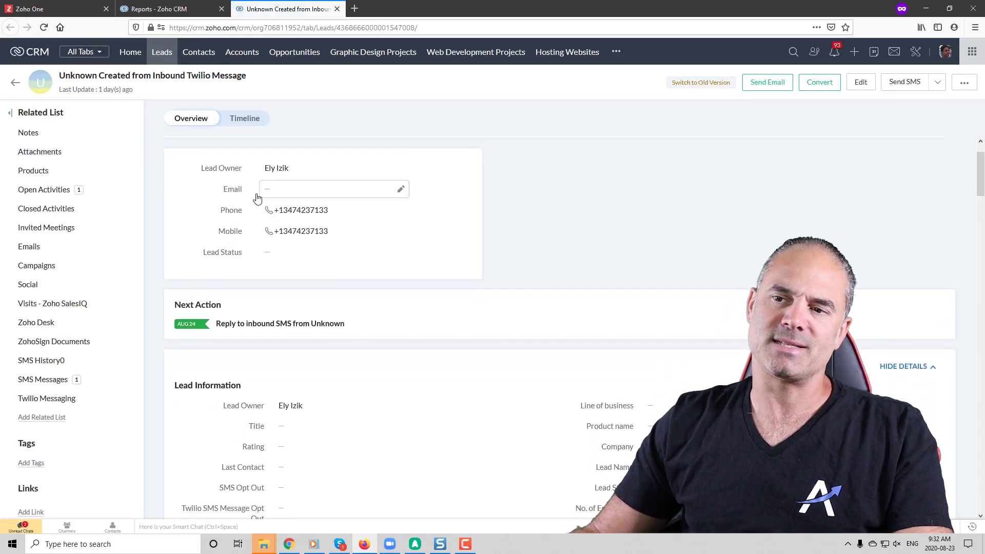
scroll(375, 311, "down", 3)
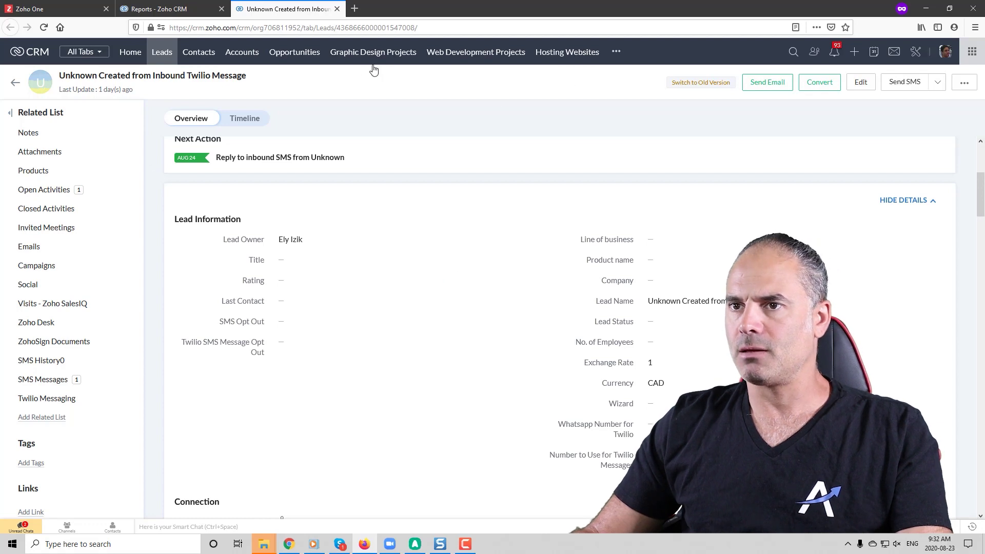
left_click(160, 8)
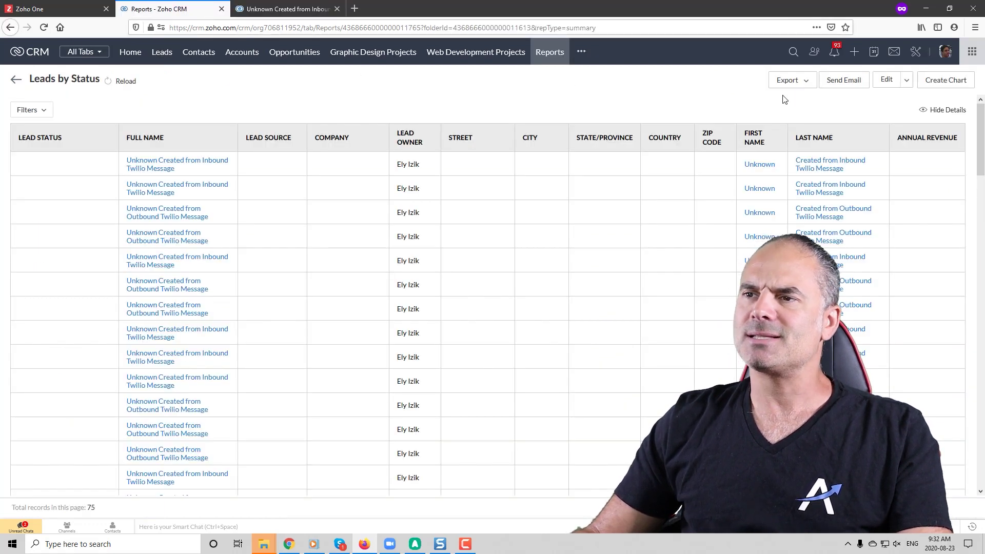
Start a new report from the report list with Leads as its module.
left_click(542, 54)
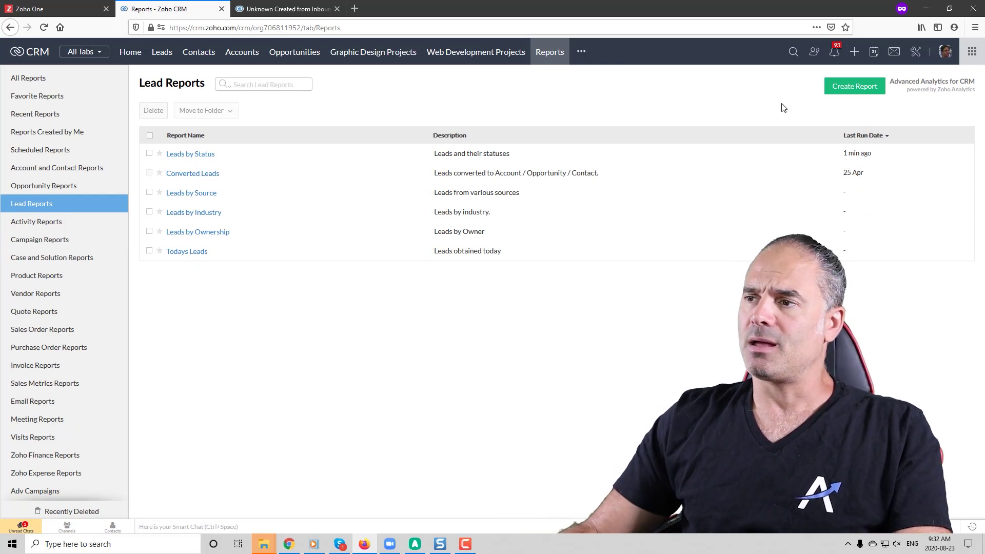
left_click(856, 87)
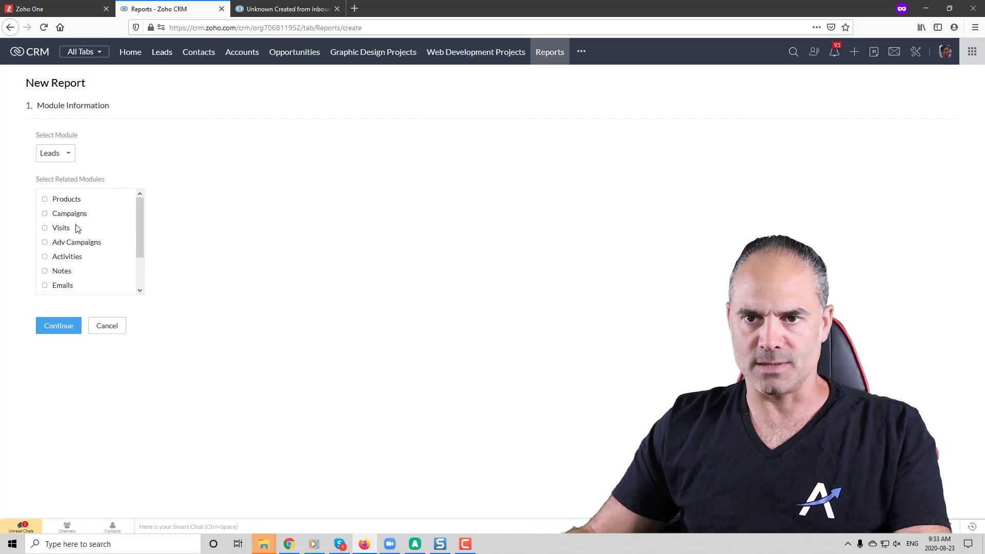
left_click(67, 155)
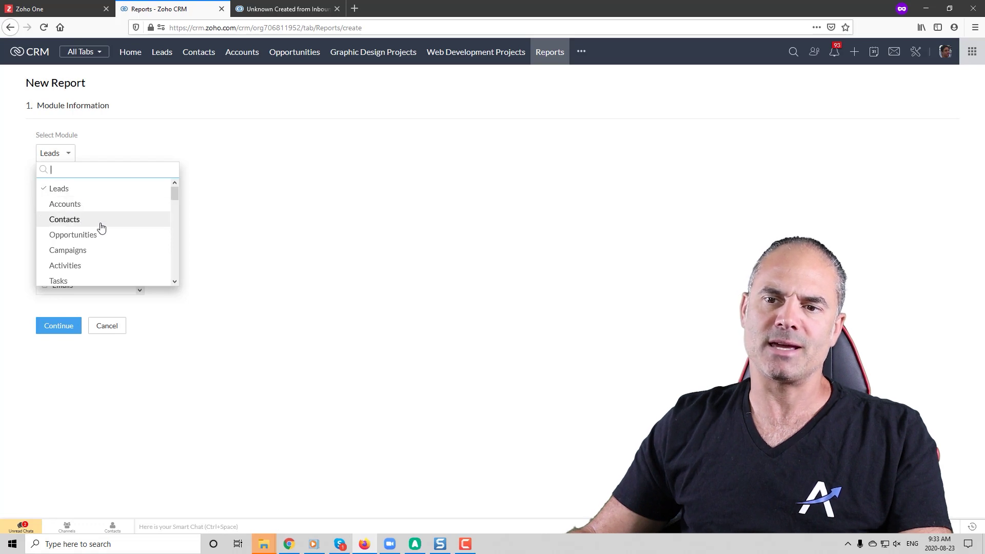
scroll(102, 229, "down", 1)
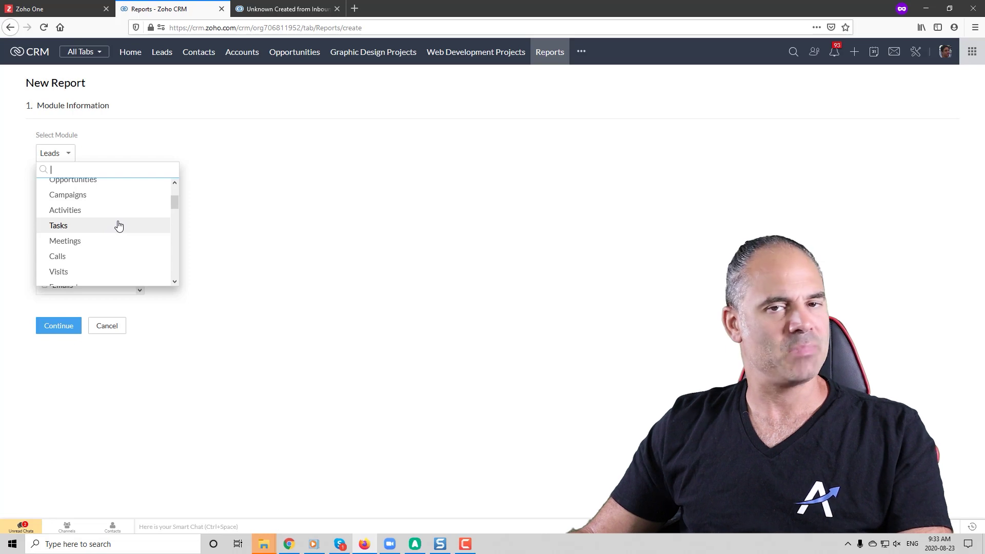
scroll(103, 218, "up", 3)
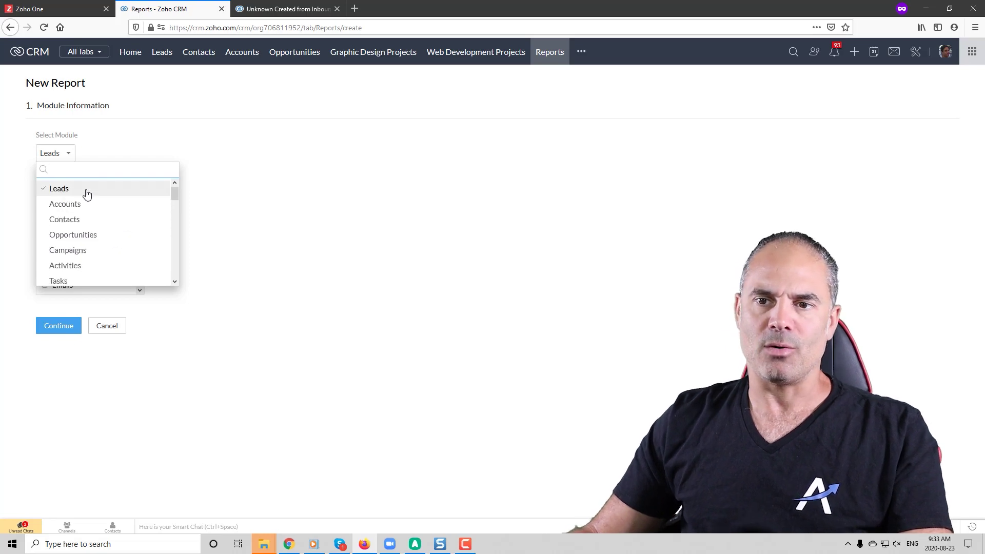
left_click(86, 193)
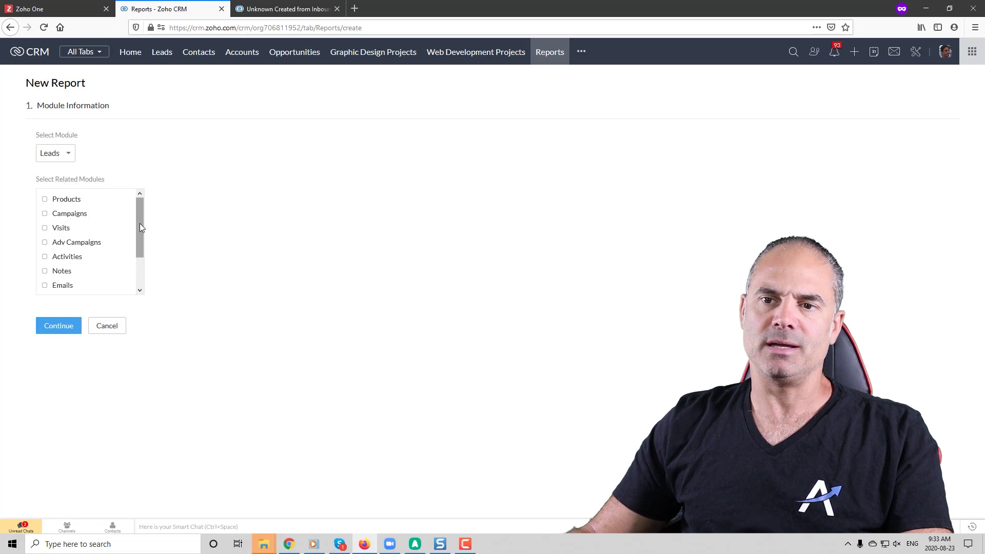
Check the related modules offered for the report against the related list on the open lead record.
left_click_drag(140, 227, 171, 219)
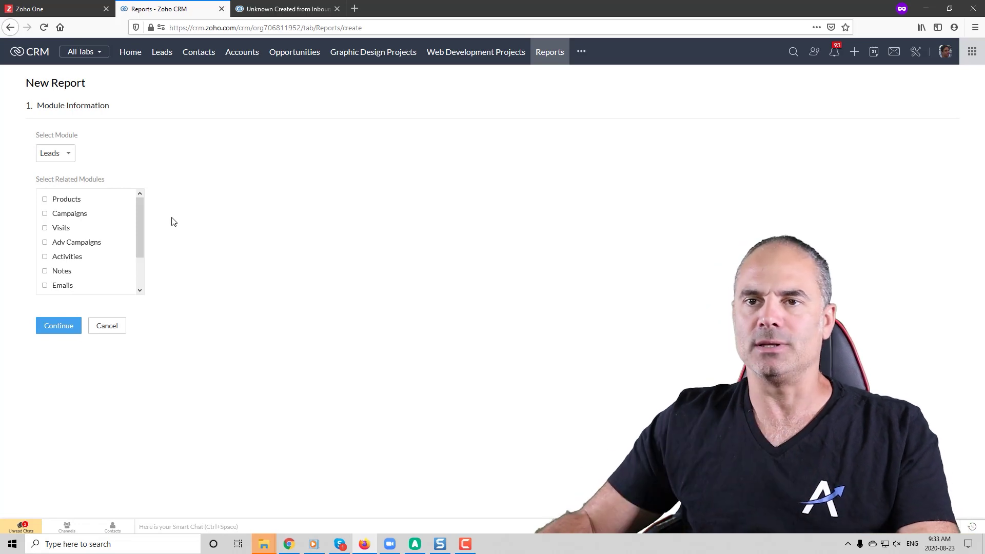
left_click(281, 9)
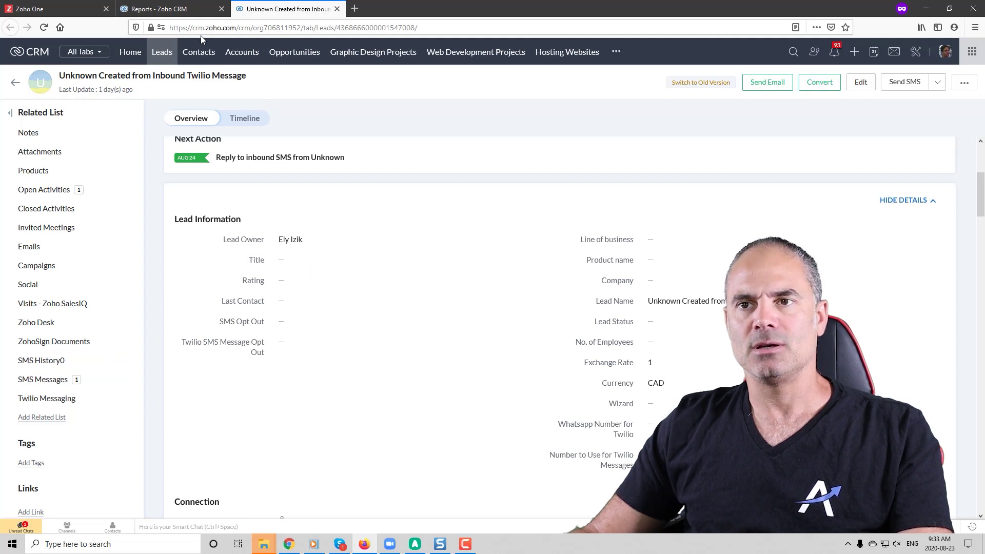
left_click(188, 5)
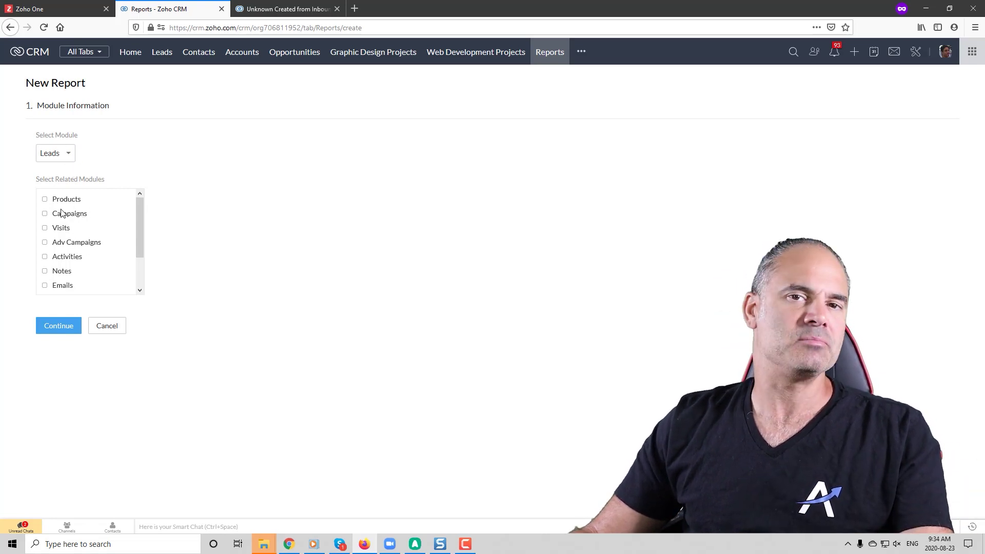
left_click(44, 213)
left_click(45, 199)
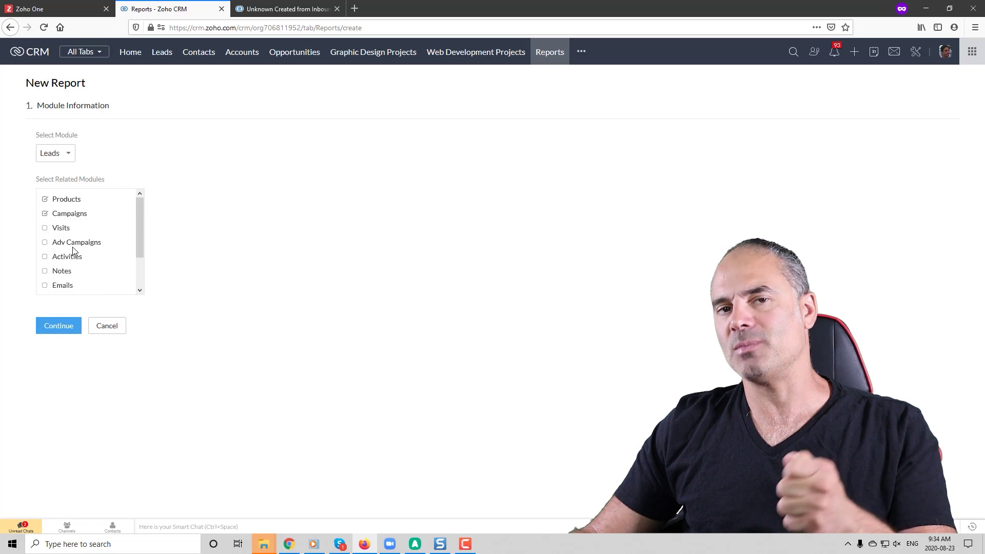
left_click(45, 214)
left_click(45, 199)
Proceed without any related modules and choose Summary Report as the report type.
left_click(77, 326)
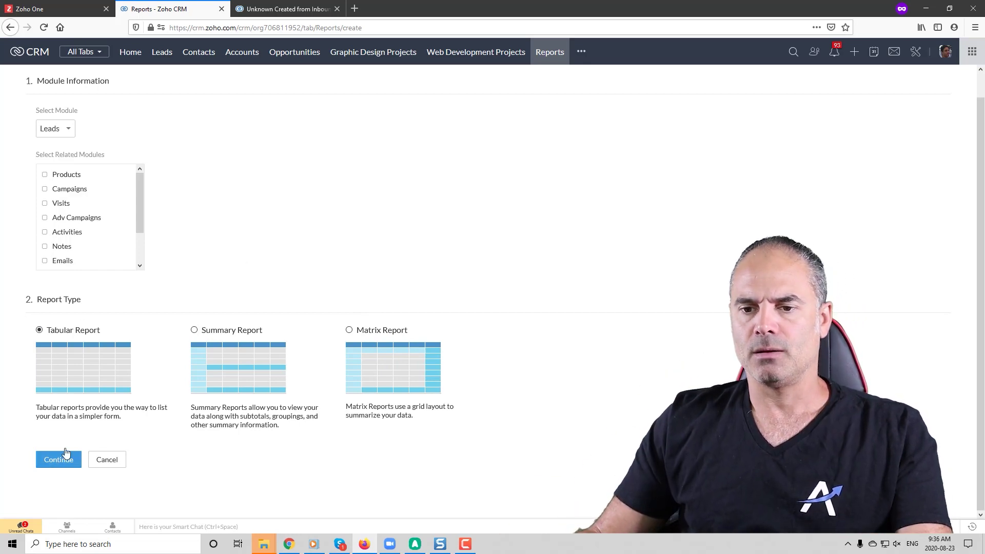
left_click(224, 336)
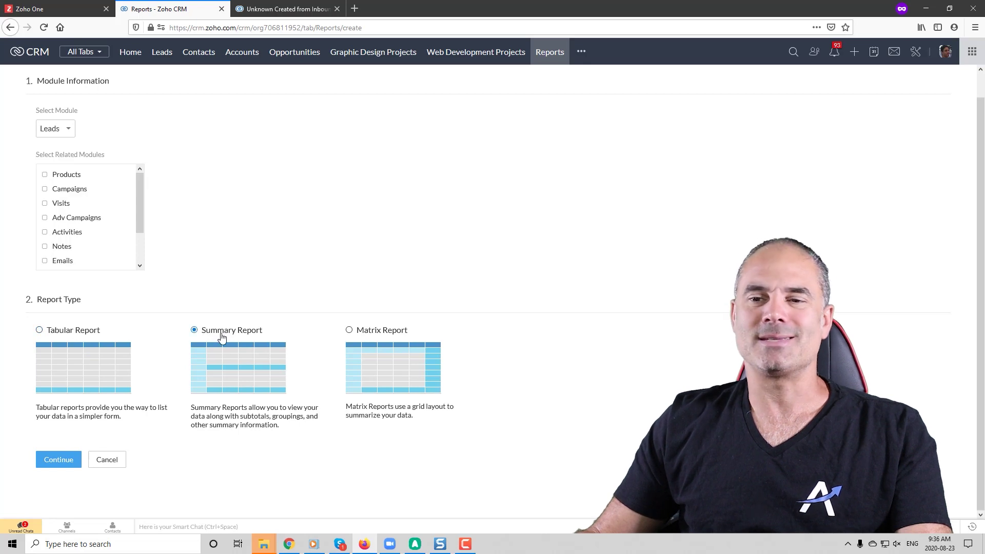
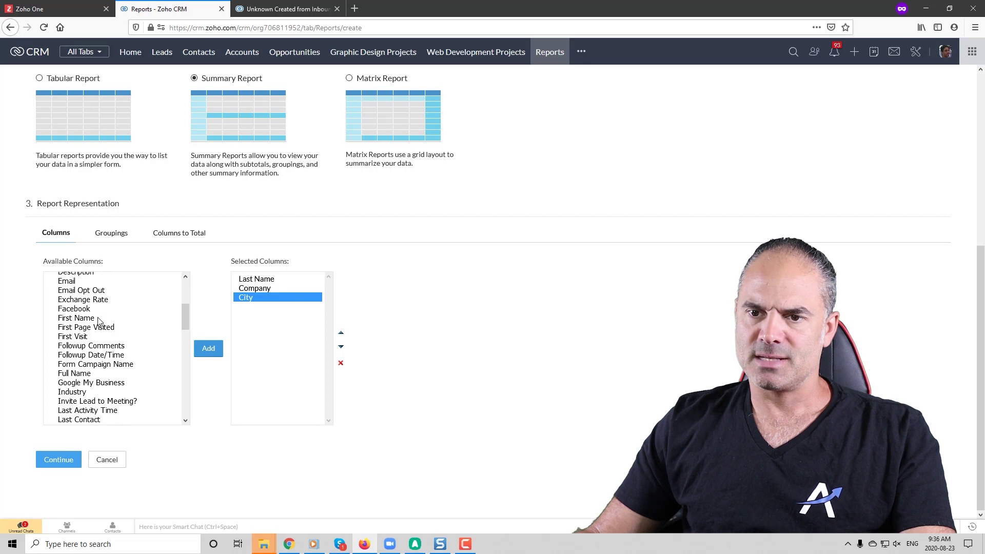
Add the First Name column to the report and move it above the other selected columns.
left_click(206, 349)
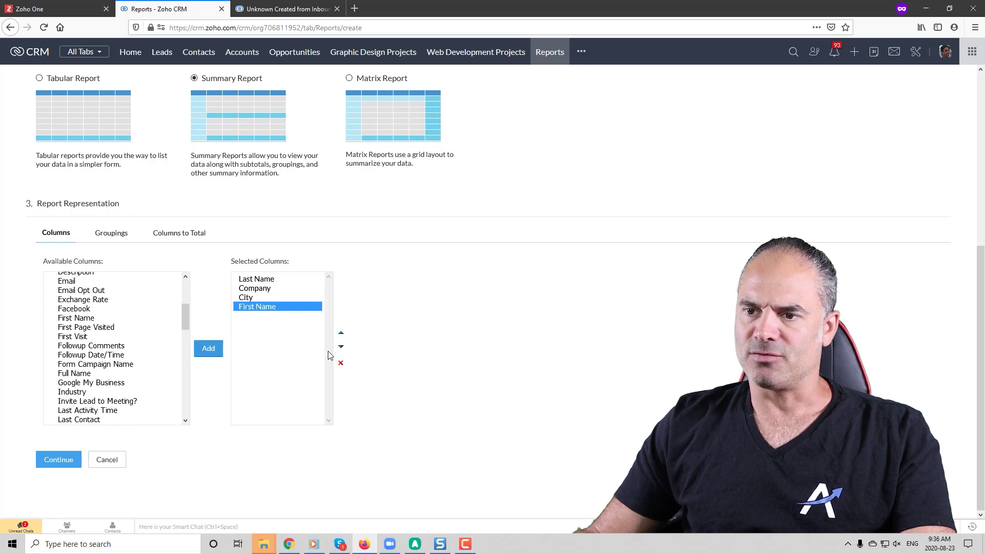
double_click(341, 334)
left_click(340, 334)
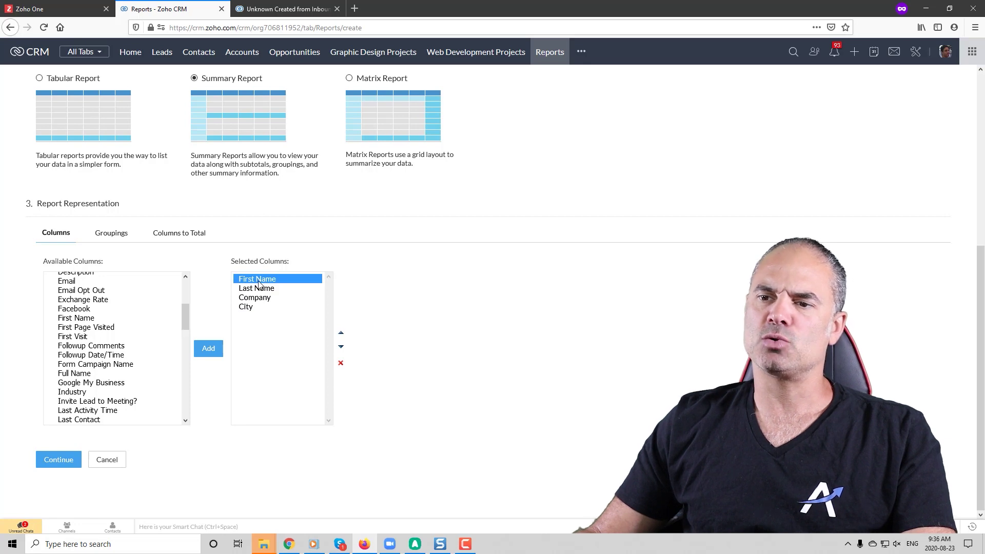
Replace the First Name and Last Name columns with Full Name, placed first among the selected columns.
left_click(85, 382)
left_click(128, 373)
left_click(208, 348)
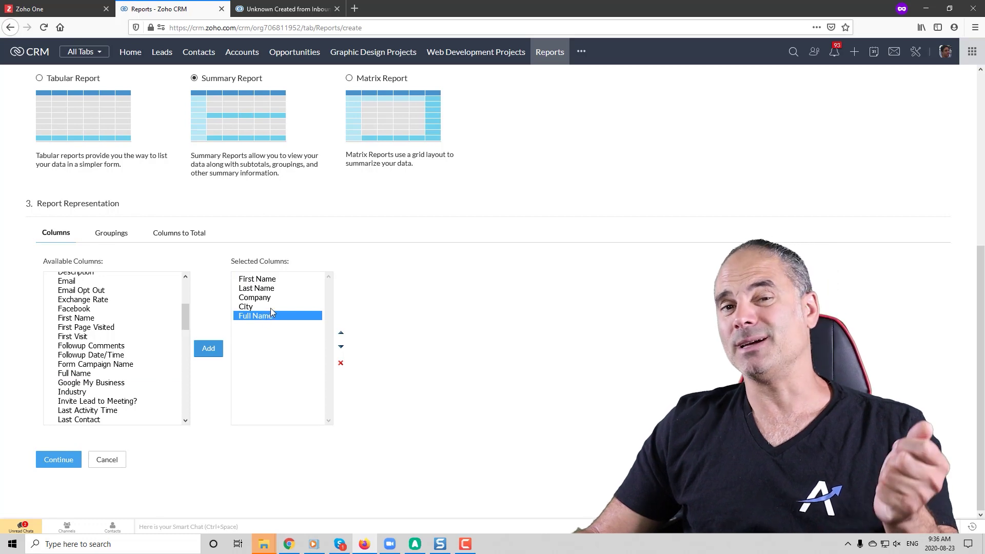
left_click(296, 288)
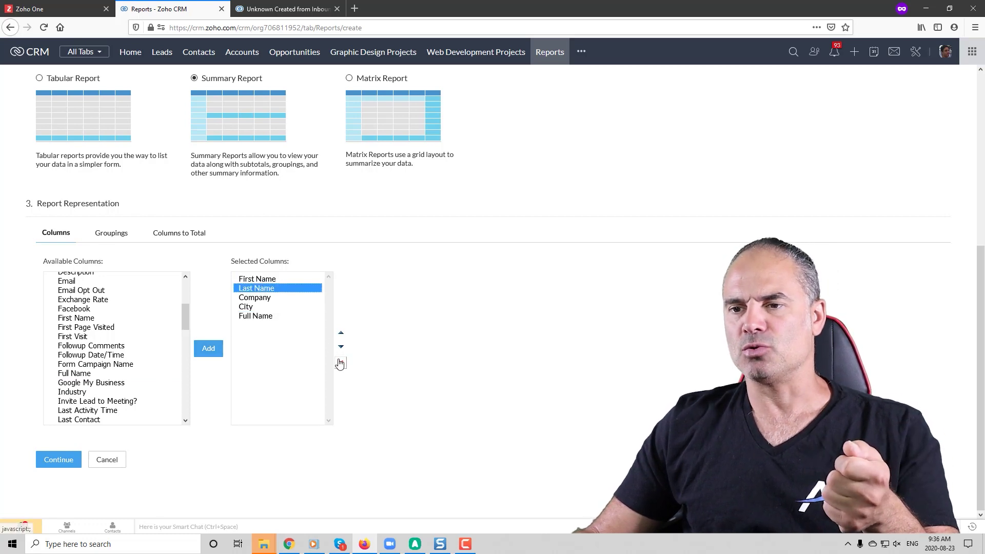
left_click(341, 364)
left_click(341, 363)
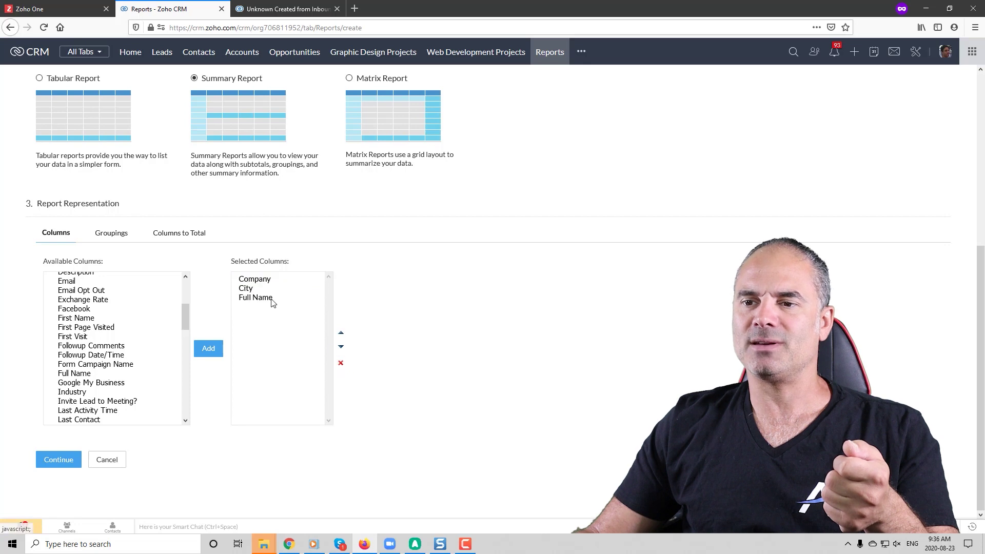
left_click(272, 297)
left_click(341, 334)
left_click(341, 333)
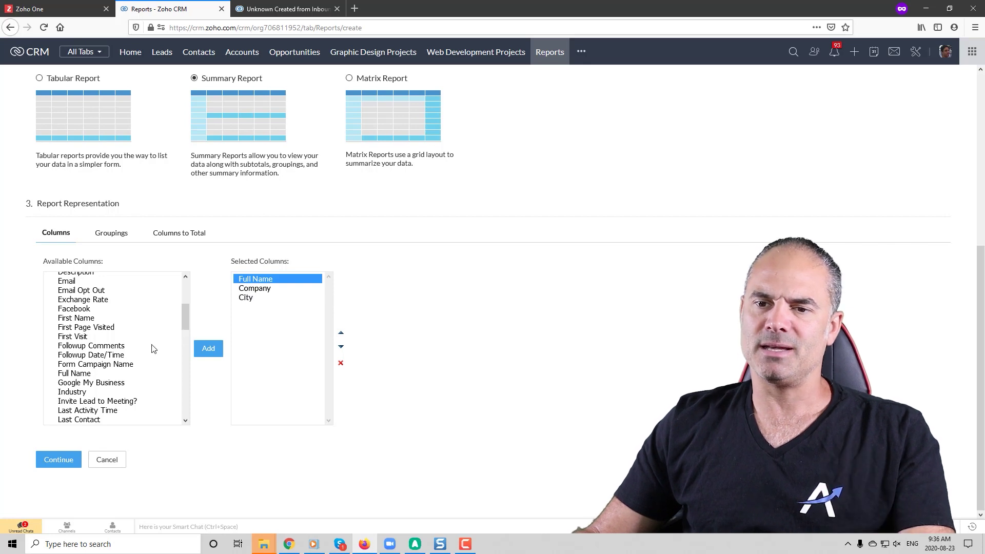
Add the Lead Source column to the report's selected columns.
left_click(116, 351)
key("l")
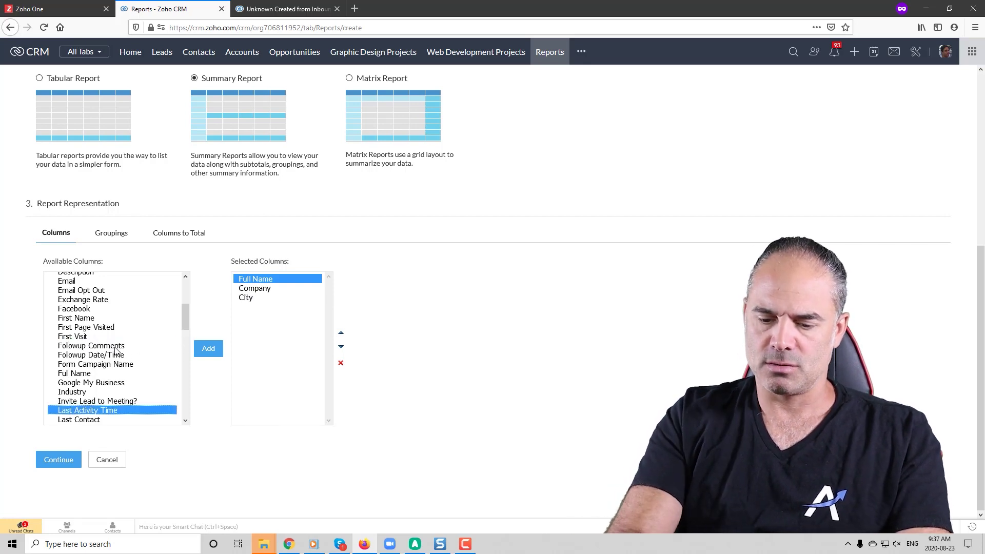
key("l")
key("l")
key("l")
key("l")
key("l")
left_click(208, 349)
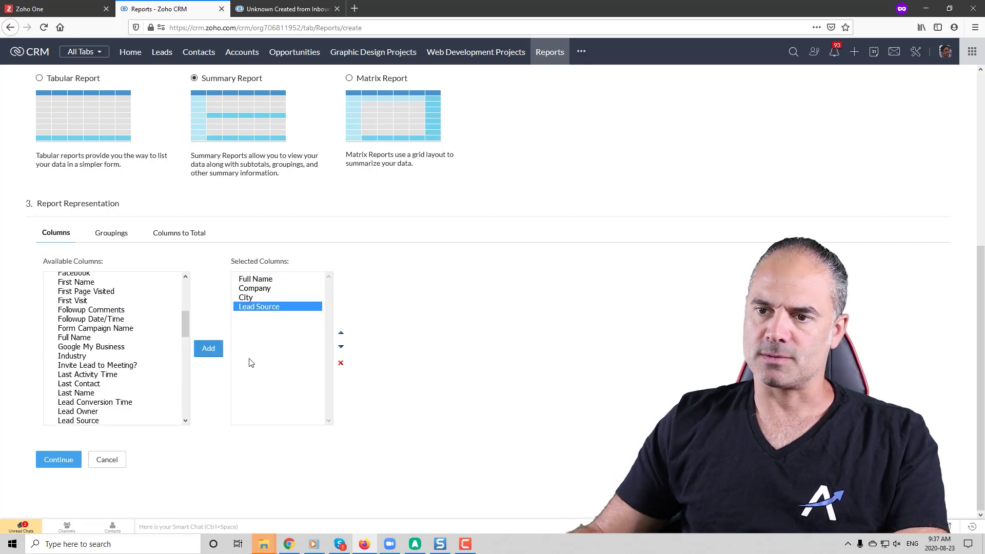
Group the summary report by Lead Source, keeping the ascending sort order.
left_click(118, 234)
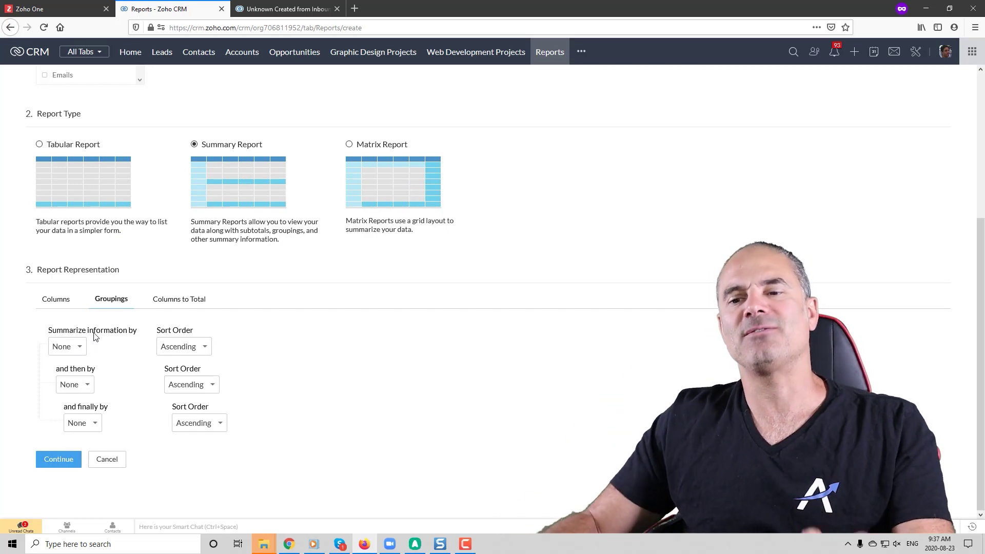
left_click(66, 349)
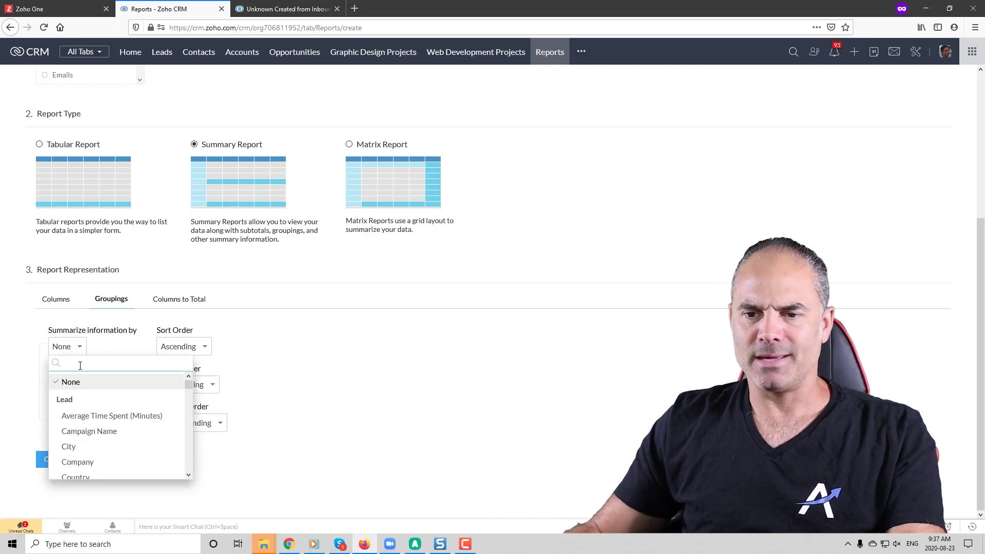
type("sou")
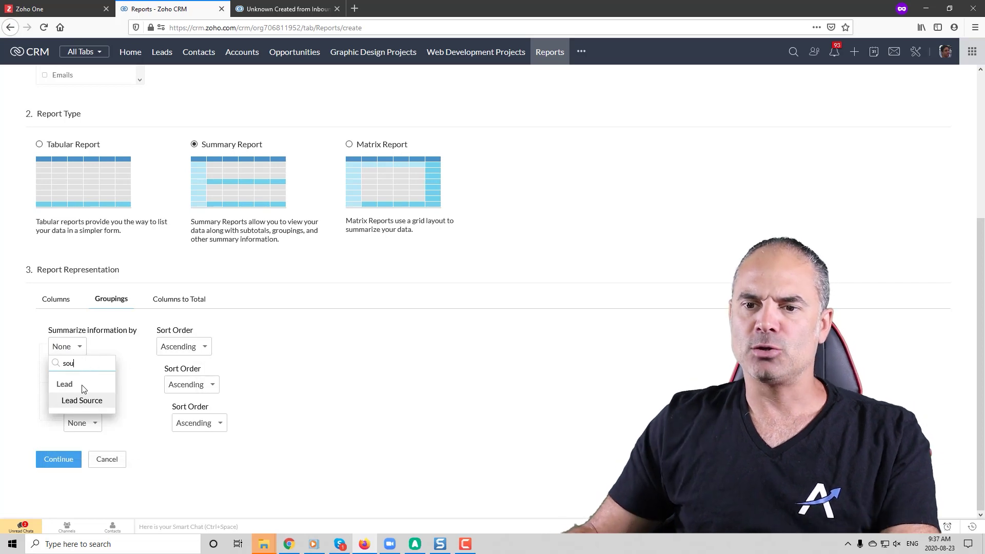
left_click(80, 400)
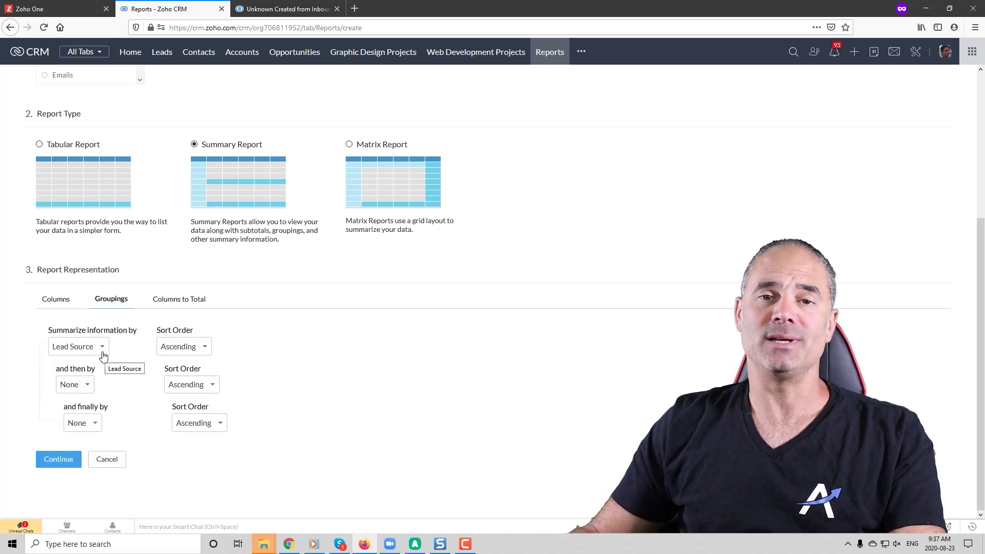
Review the columns available for totals without choosing any, and proceed from the report columns to the filter settings.
left_click(187, 304)
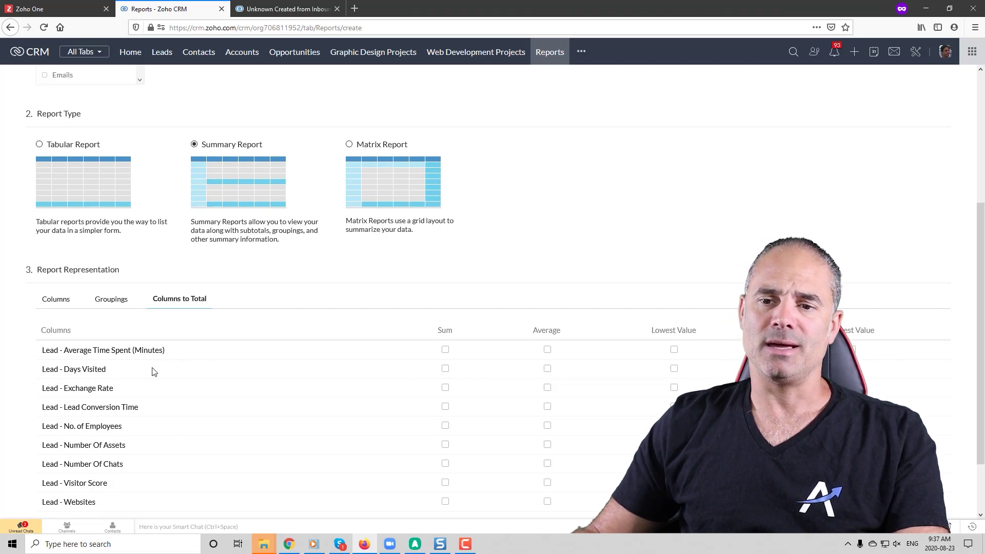
scroll(153, 375, "down", 2)
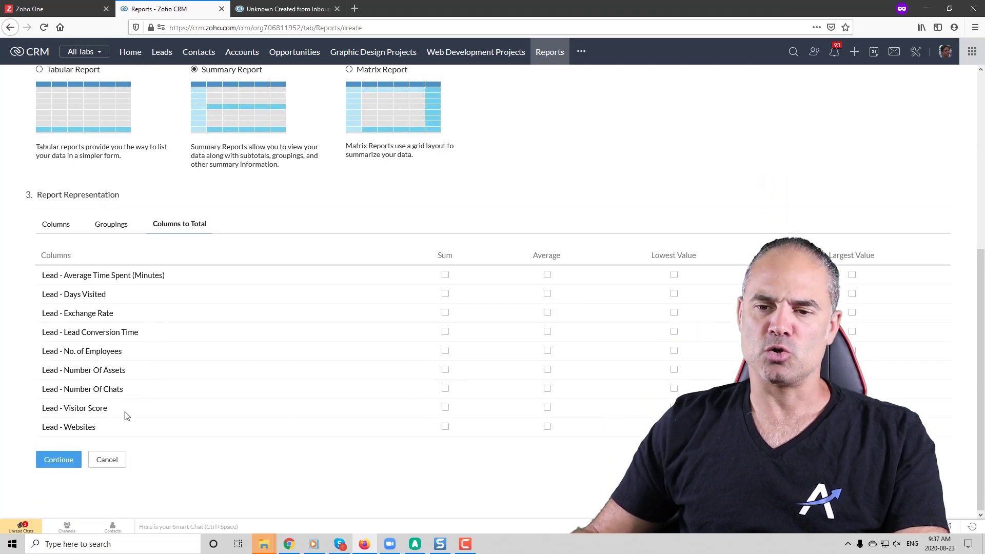
left_click(57, 224)
left_click(60, 460)
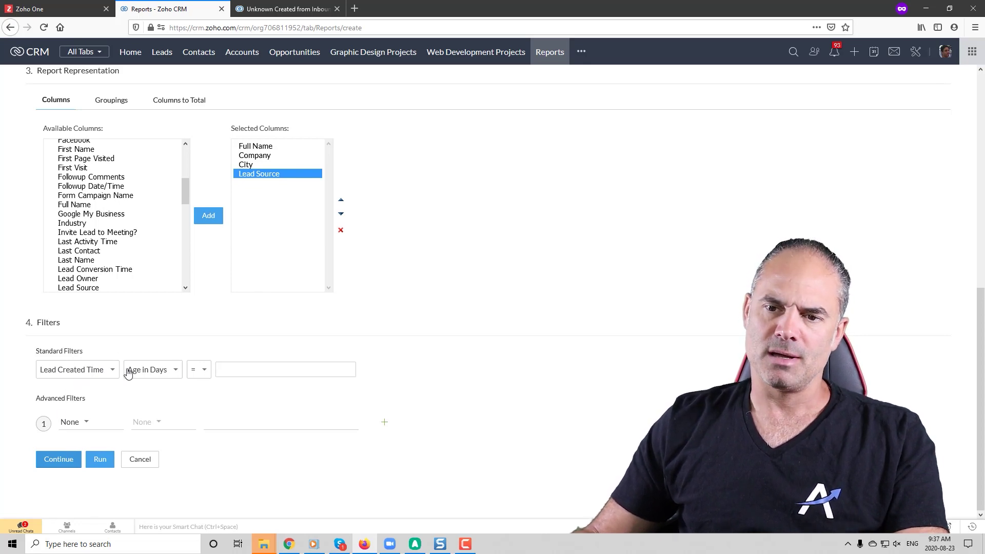
Look through the date fields offered for the standard filter, leaving Lead Created Time selected.
left_click(85, 371)
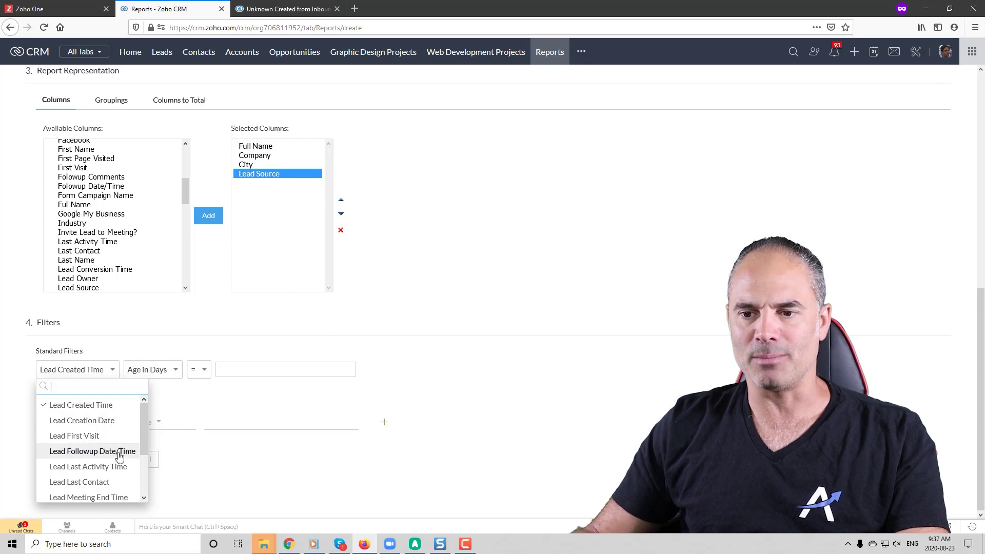
scroll(118, 455, "down", 3)
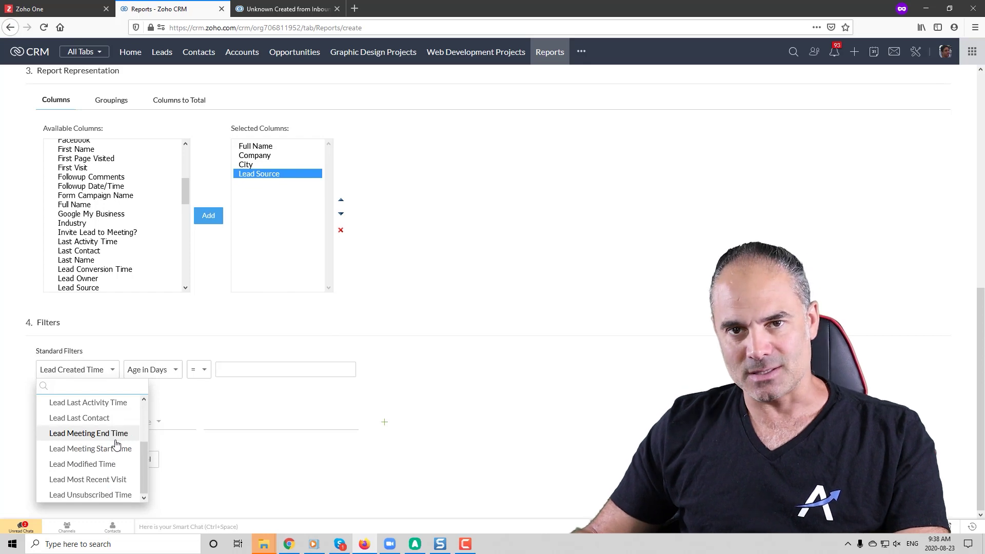
left_click(148, 338)
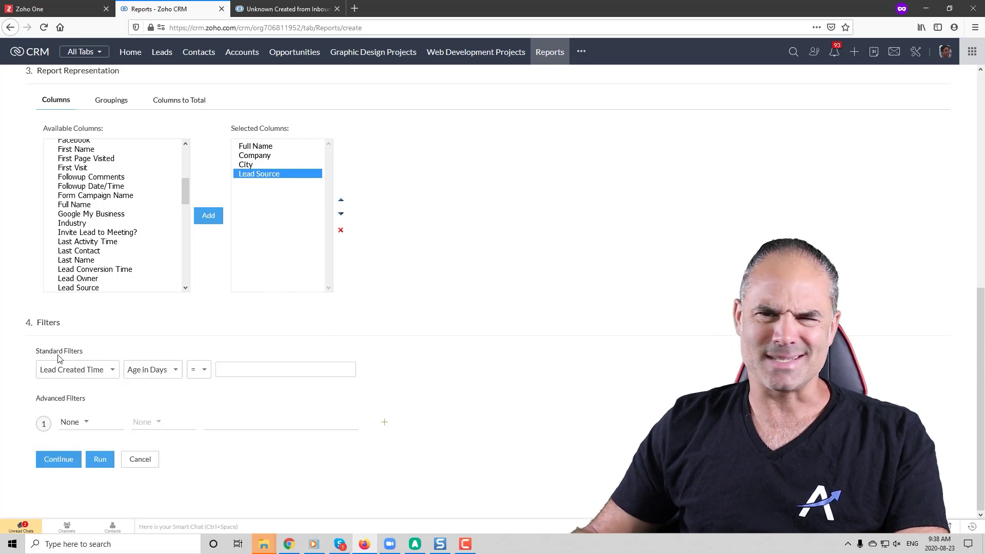
left_click(64, 424)
left_click(50, 406)
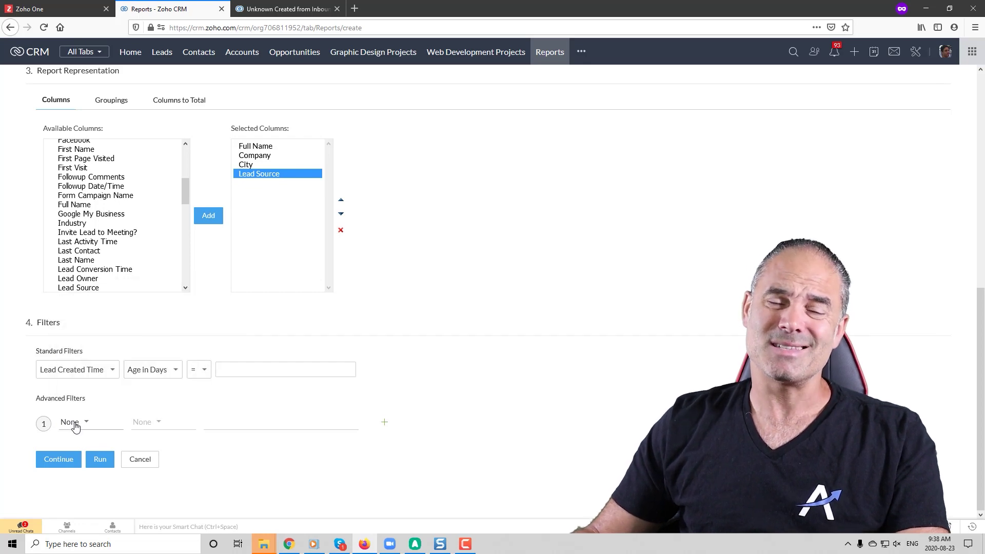
Add an advanced filter requiring that Lead Source is not empty, continue to the basic information and run the report.
left_click(75, 425)
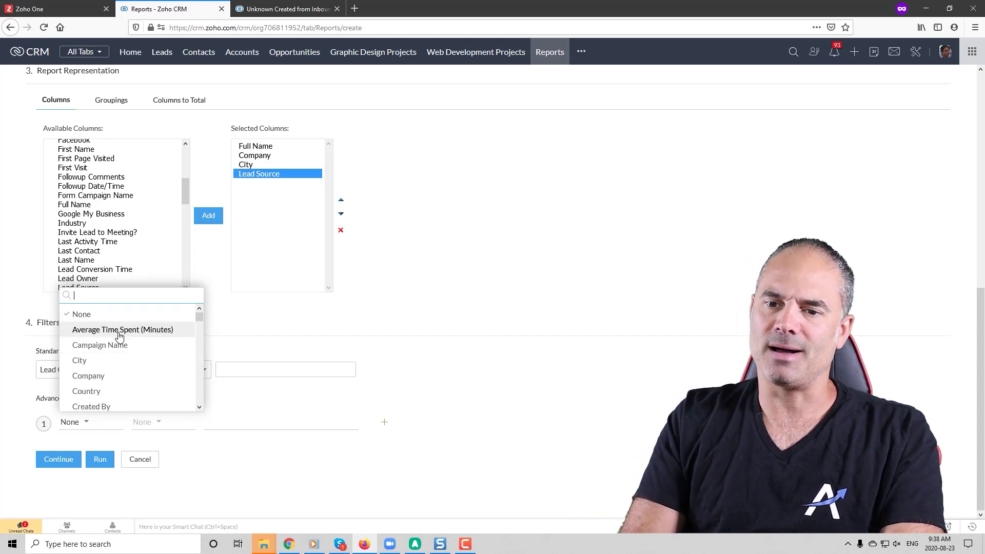
type("lead s")
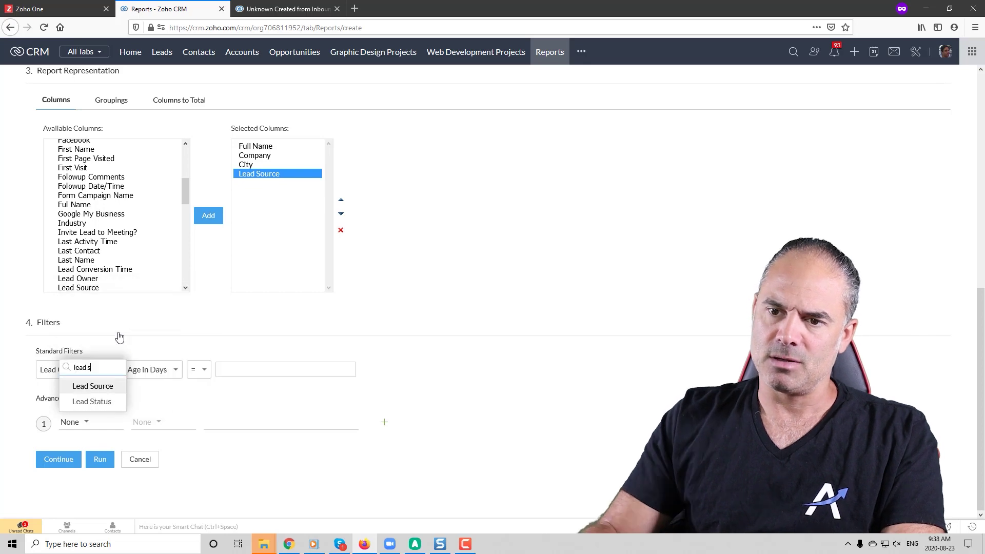
left_click(105, 393)
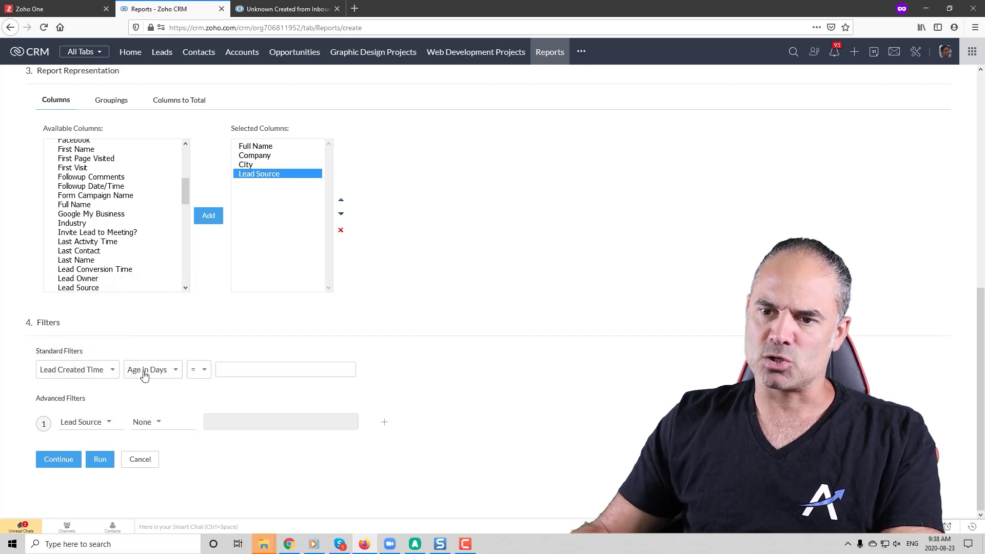
left_click(157, 421)
scroll(169, 370, "down", 1)
left_click(167, 388)
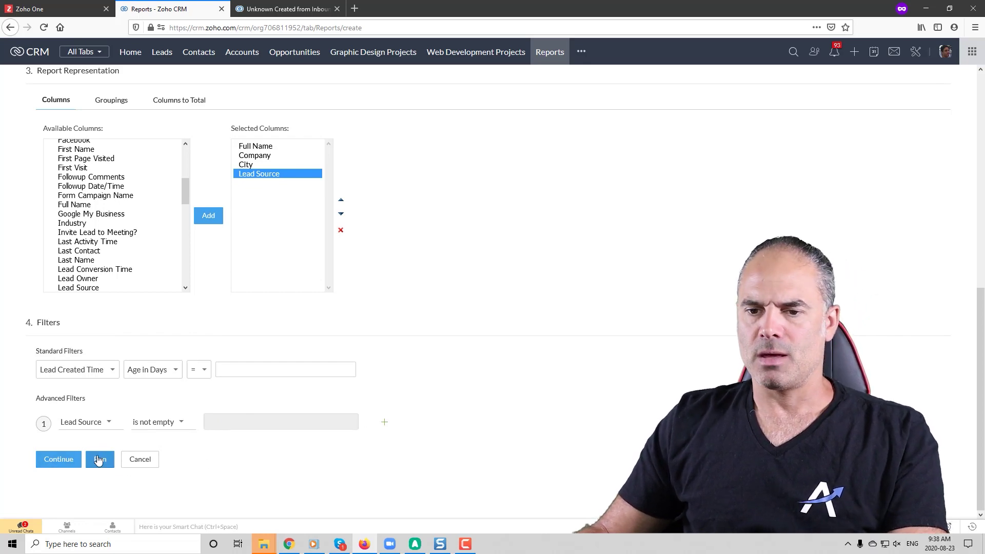
left_click(62, 460)
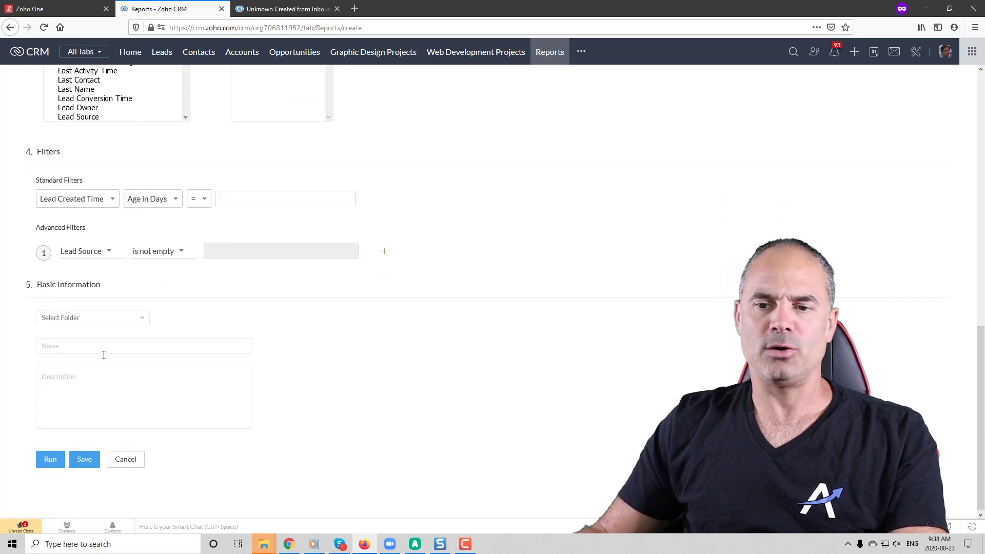
left_click(52, 461)
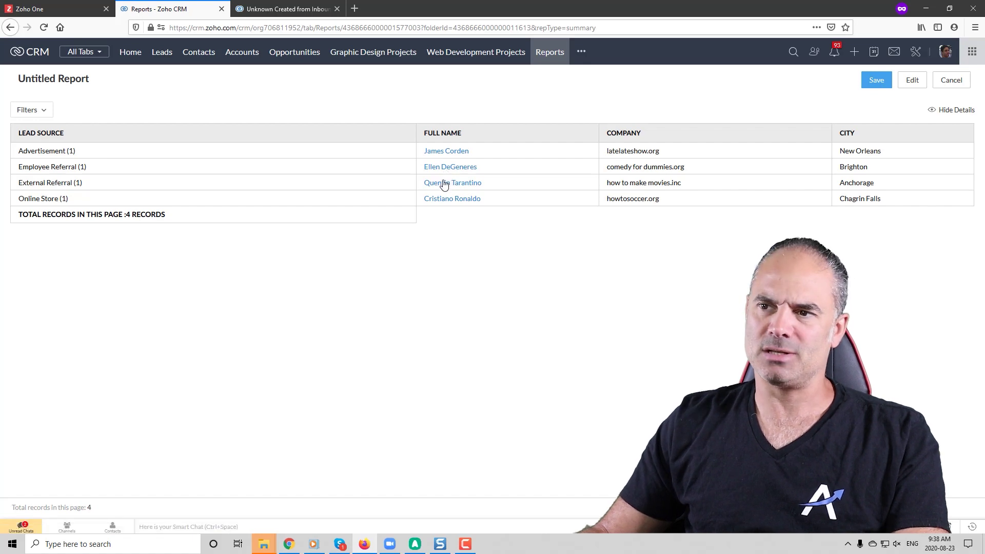
Edit the report to reset the Lead Source advanced filter to None and run it again.
left_click(912, 80)
scroll(251, 368, "down", 10)
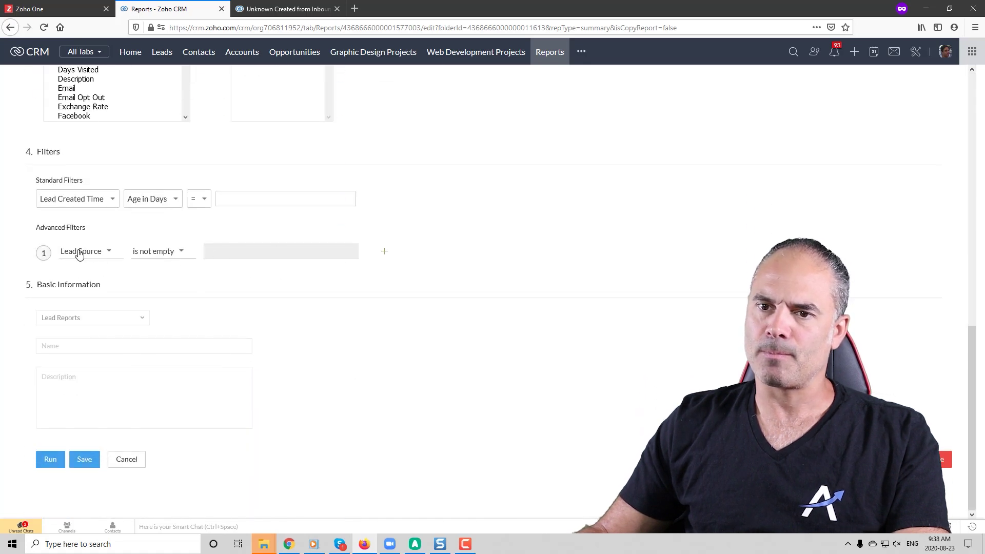
left_click(104, 252)
left_click(82, 283)
left_click(51, 459)
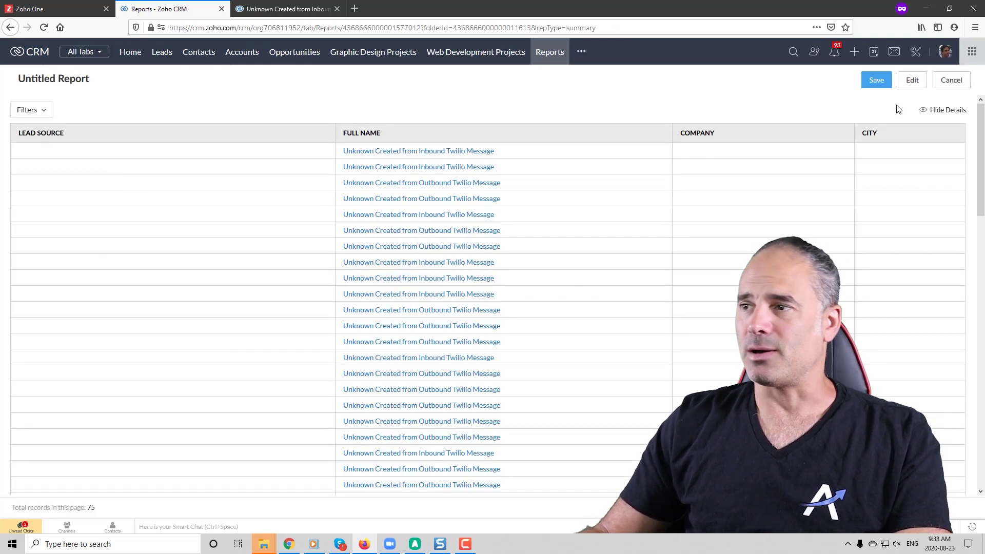
Edit the report to restore the advanced filter "Lead Source is not empty" and rerun it.
left_click(912, 80)
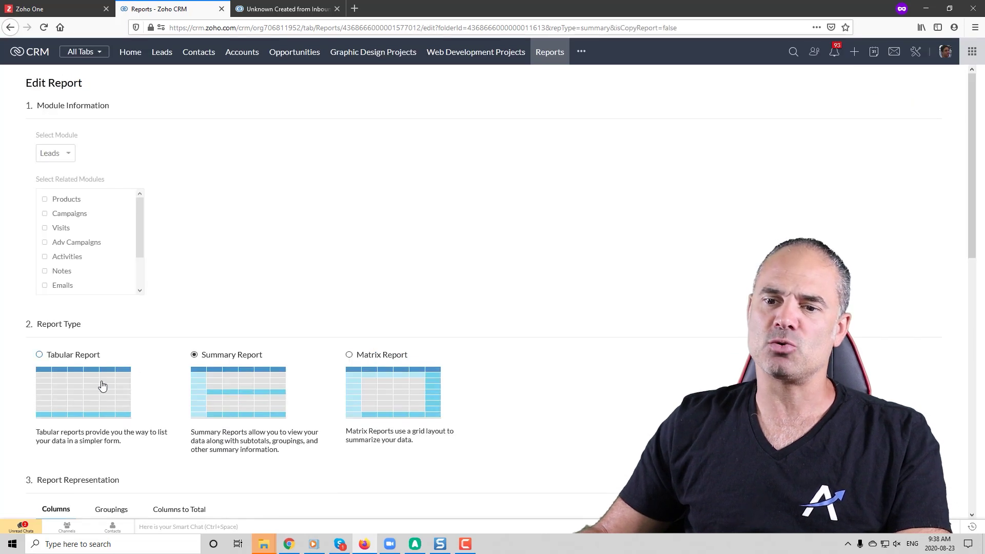
scroll(102, 386, "down", 5)
scroll(237, 376, "down", 7)
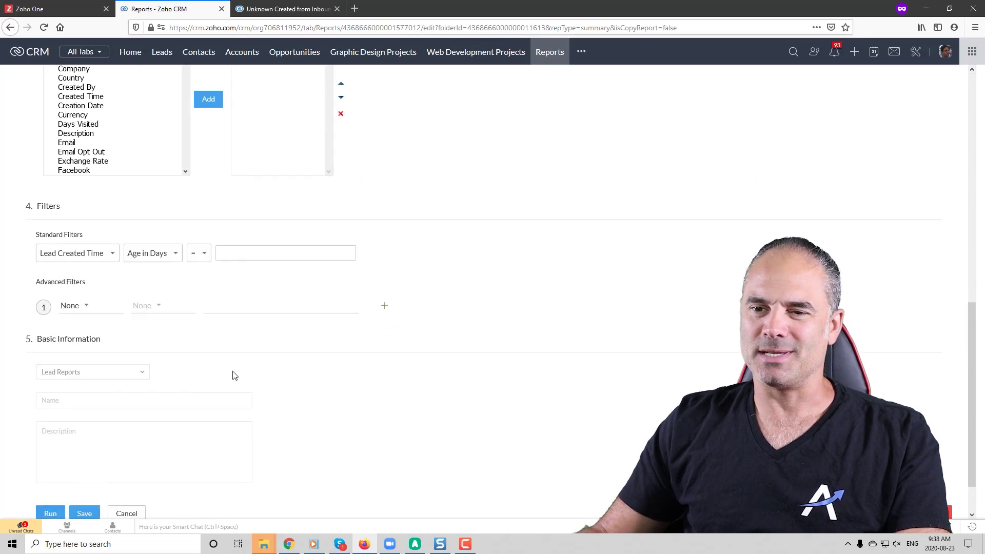
left_click(90, 254)
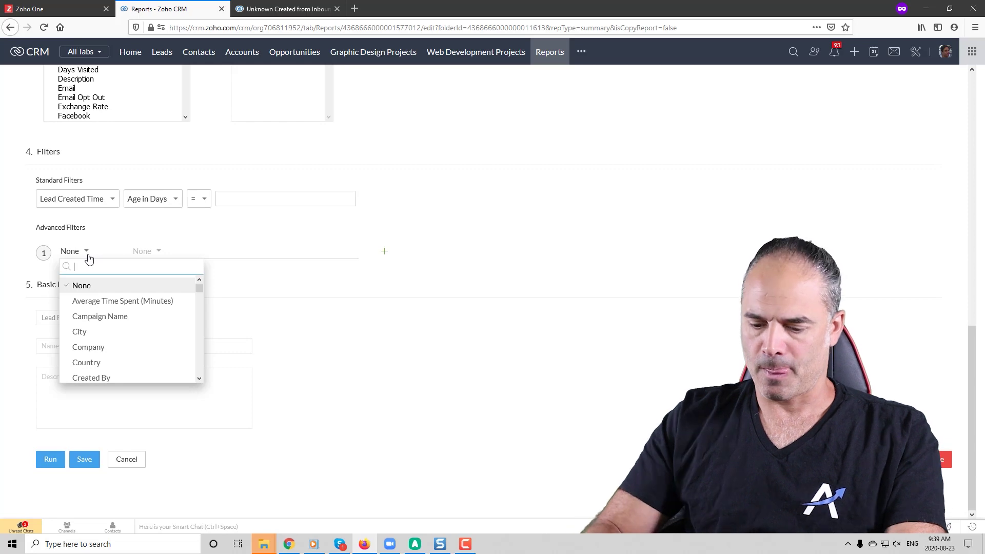
type("sou")
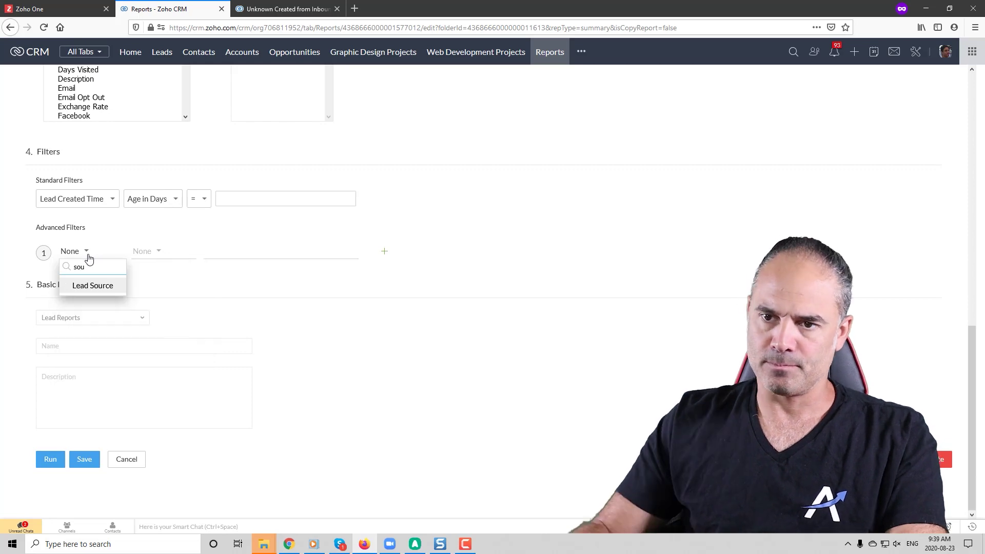
left_click(93, 285)
left_click(146, 251)
scroll(165, 354, "down", 1)
left_click(165, 359)
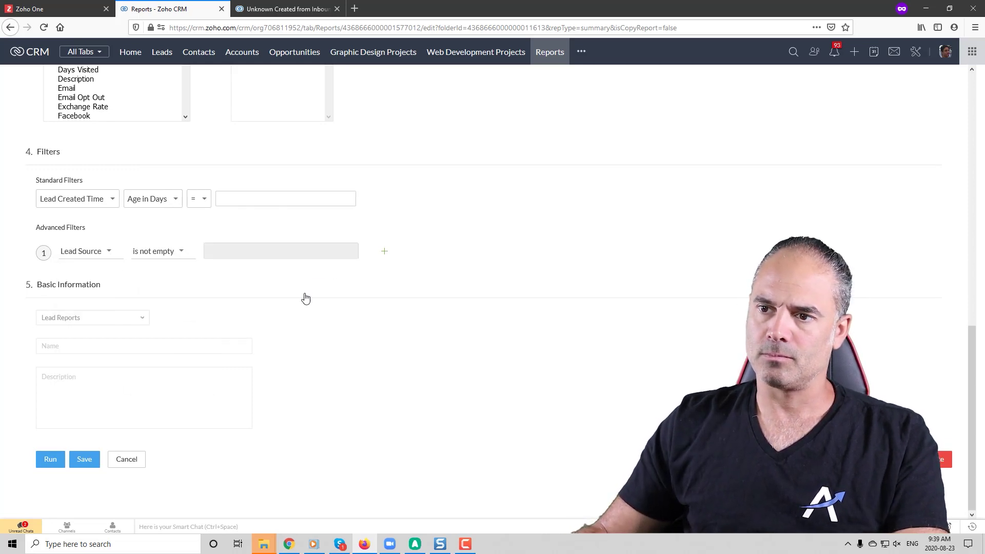
left_click(51, 460)
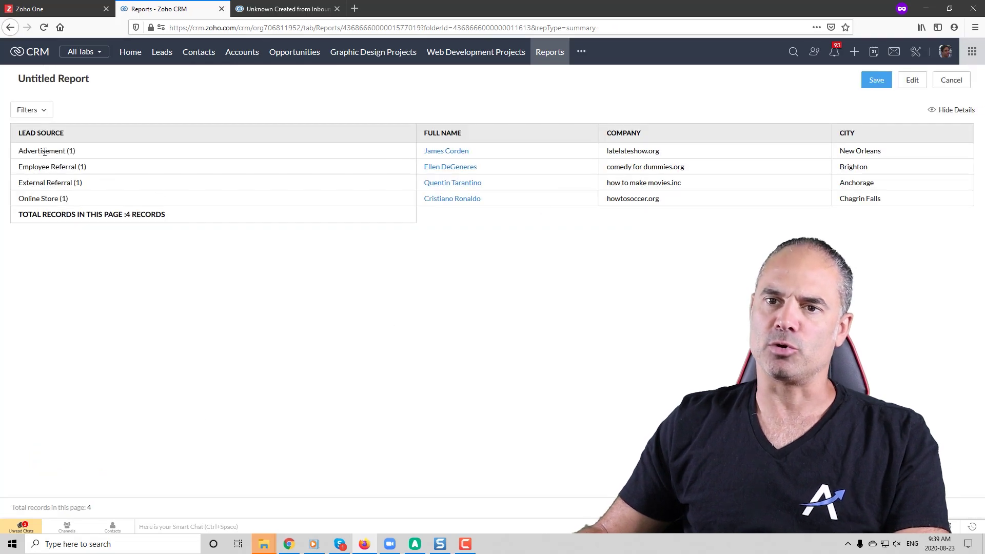
Examine the lead source groups listed in the report results.
left_click_drag(26, 147, 76, 149)
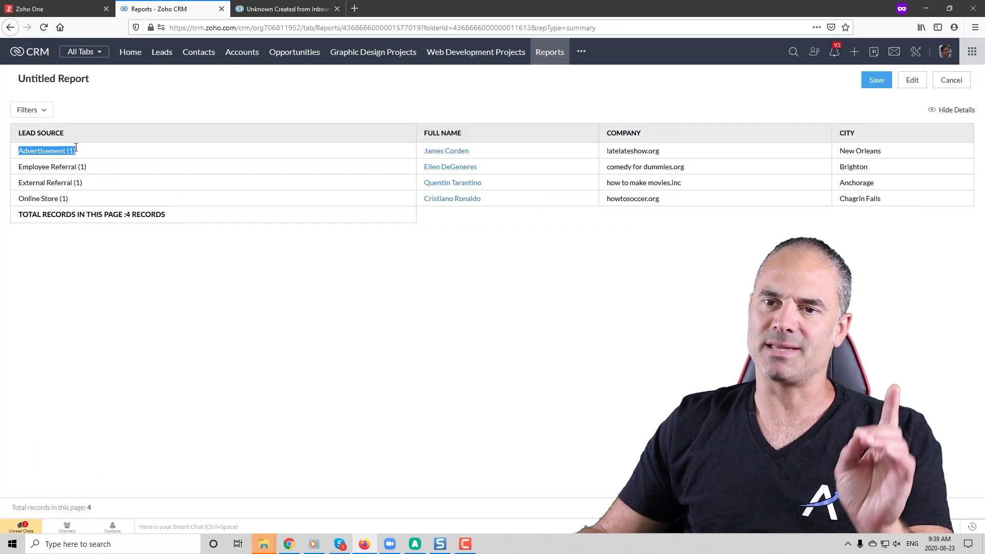
left_click_drag(23, 166, 99, 175)
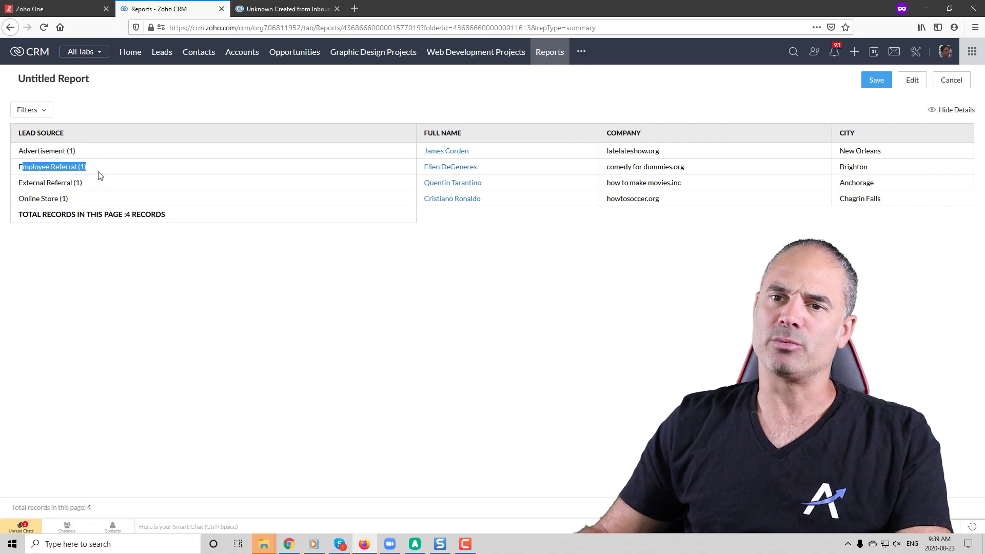
left_click_drag(33, 182, 91, 189)
left_click(129, 98)
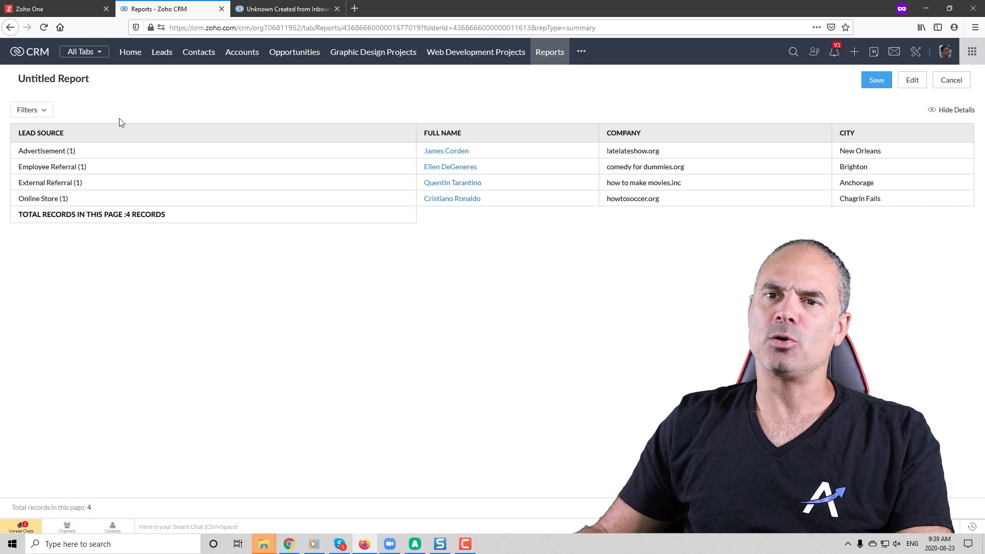
Filter the report results to leads whose Lead Created Time falls in Last Month.
left_click(43, 111)
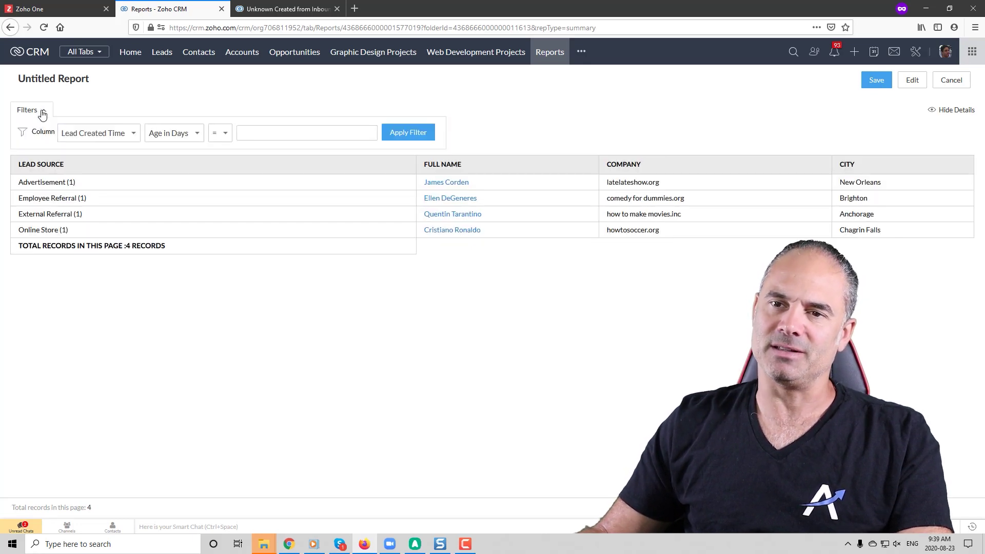
left_click(92, 134)
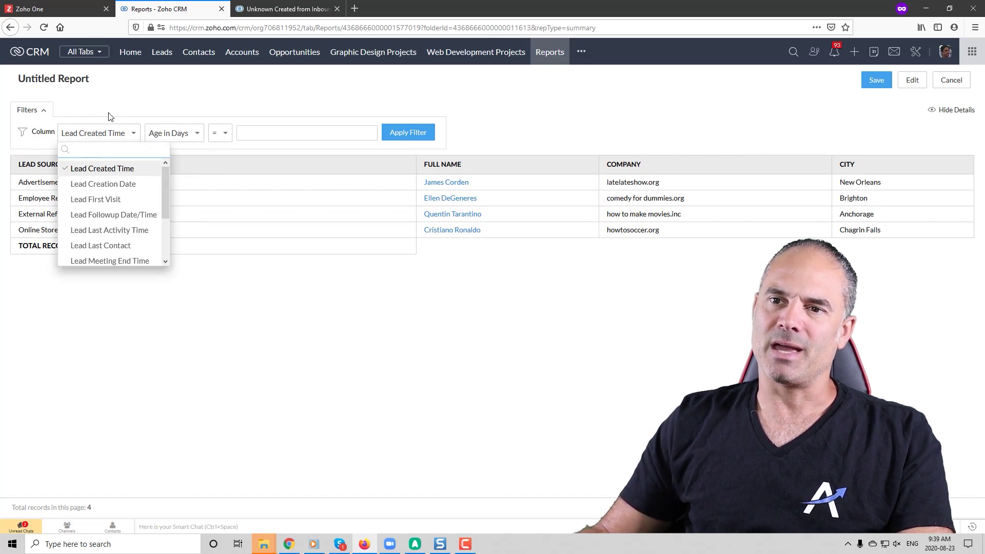
left_click(97, 134)
left_click(172, 135)
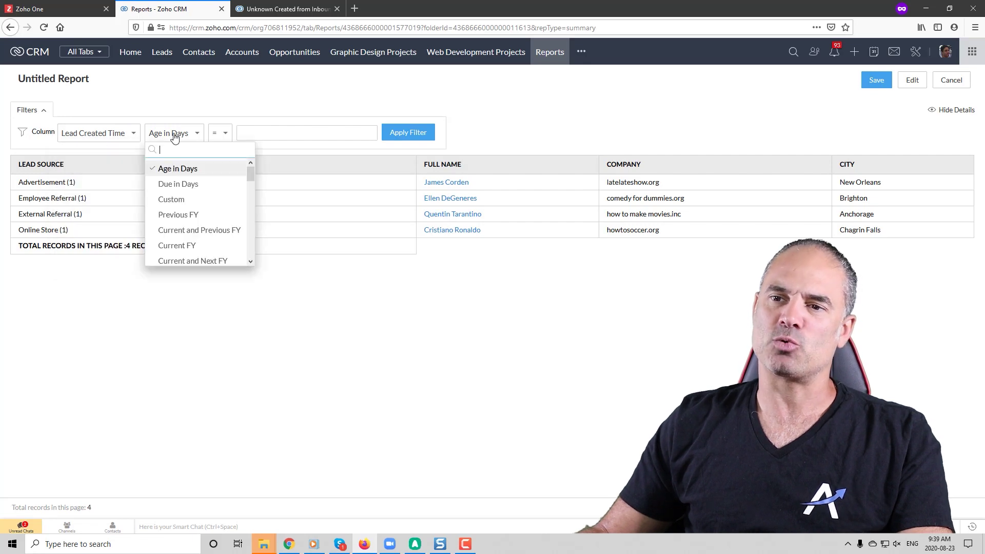
scroll(229, 205, "down", 3)
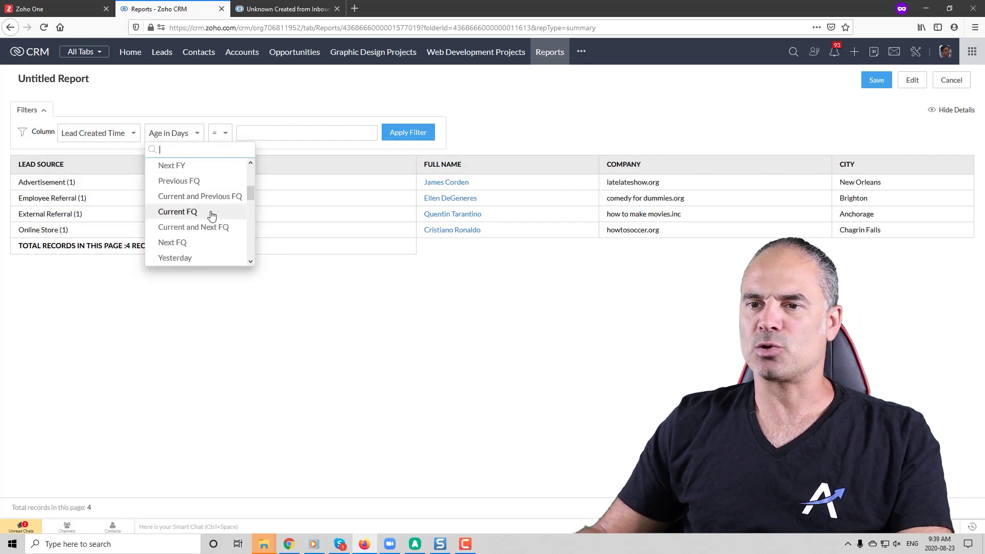
scroll(191, 230, "down", 2)
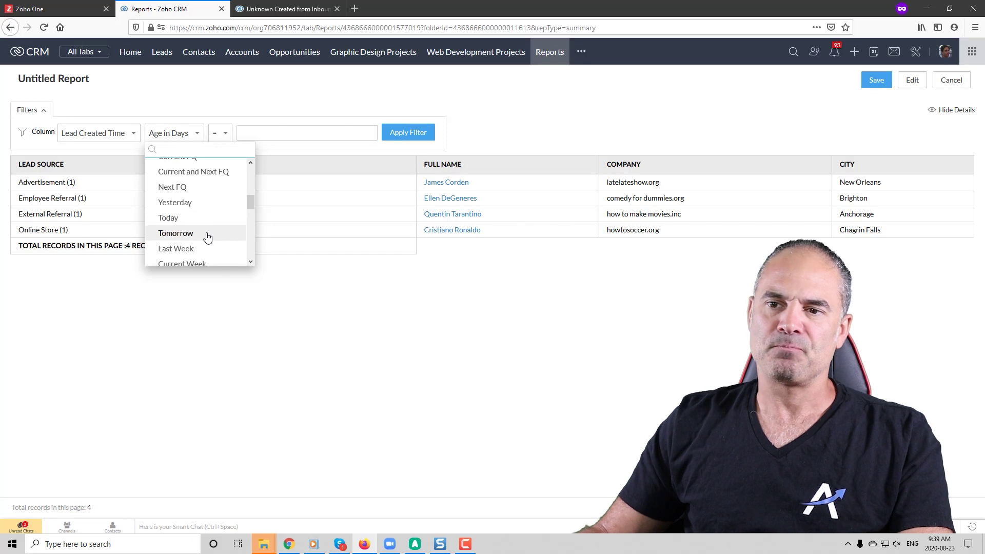
scroll(207, 233, "down", 1)
left_click(200, 240)
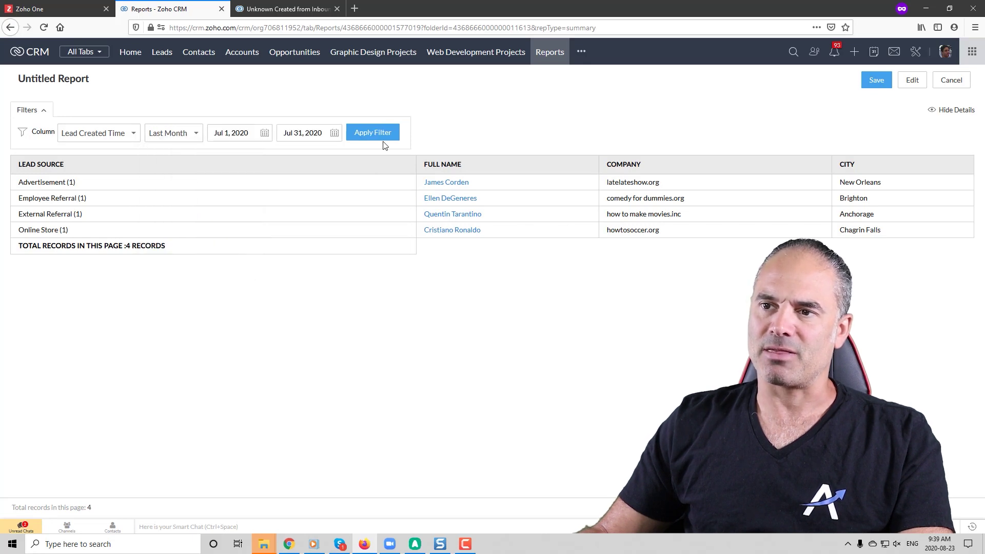
left_click(380, 137)
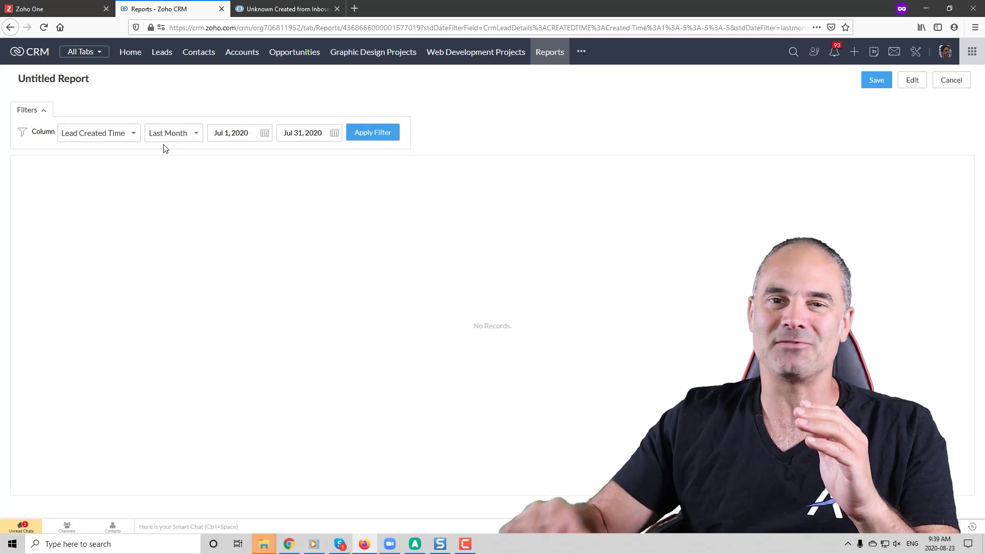
Edit the report, name it "Report Based On Lead Source" and save it in the Lead Reports folder.
left_click(912, 80)
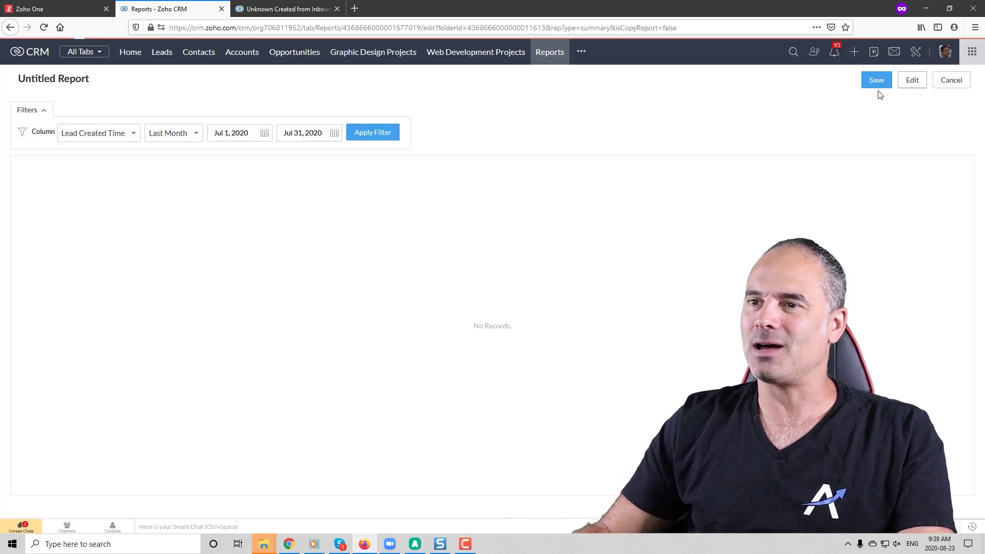
scroll(303, 198, "down", 10)
scroll(173, 287, "down", 2)
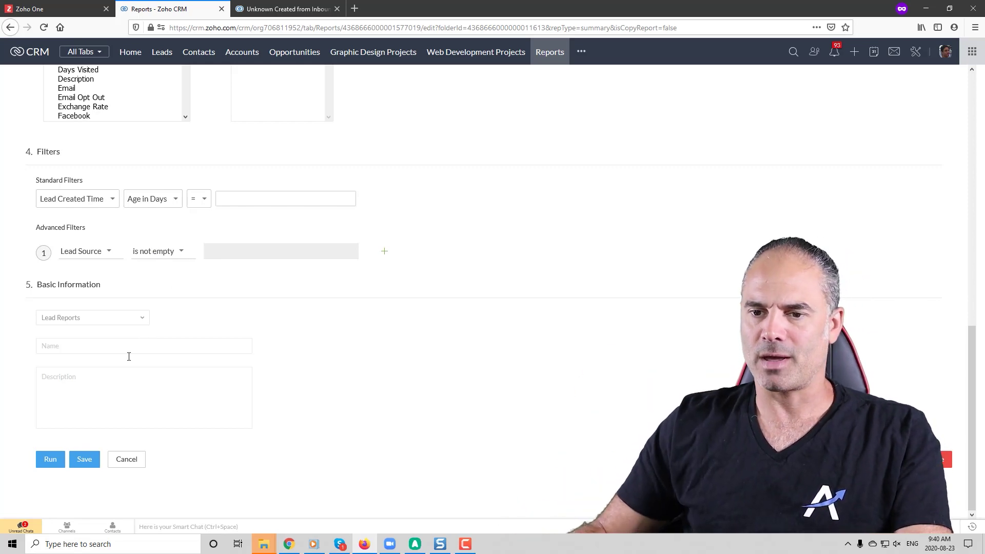
left_click(113, 321)
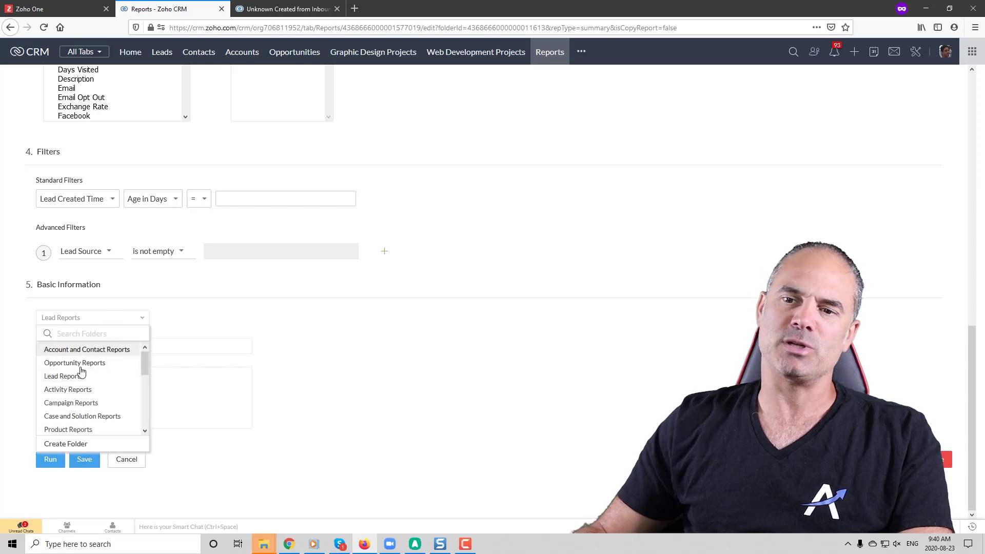
left_click(136, 372)
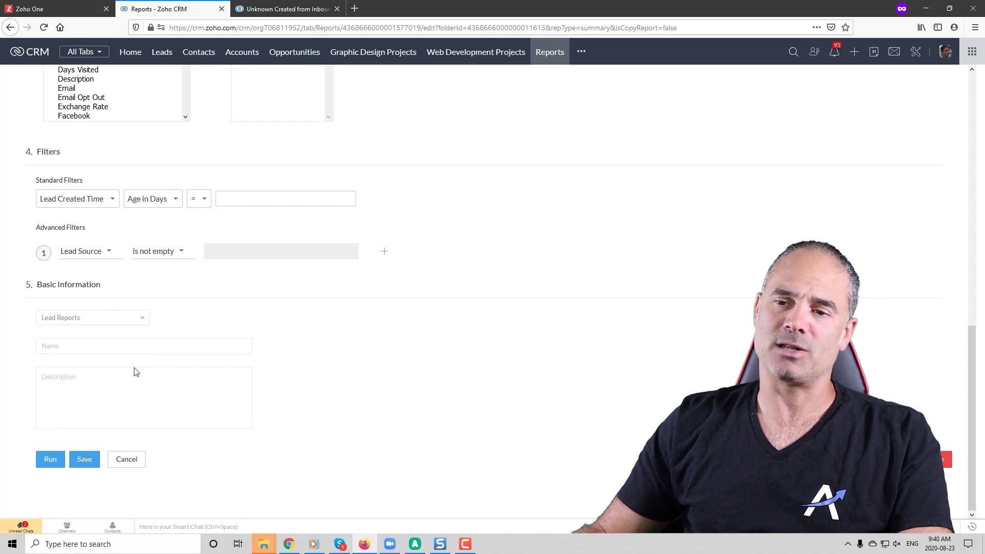
left_click(94, 348)
type("Test")
key("ctrl+a")
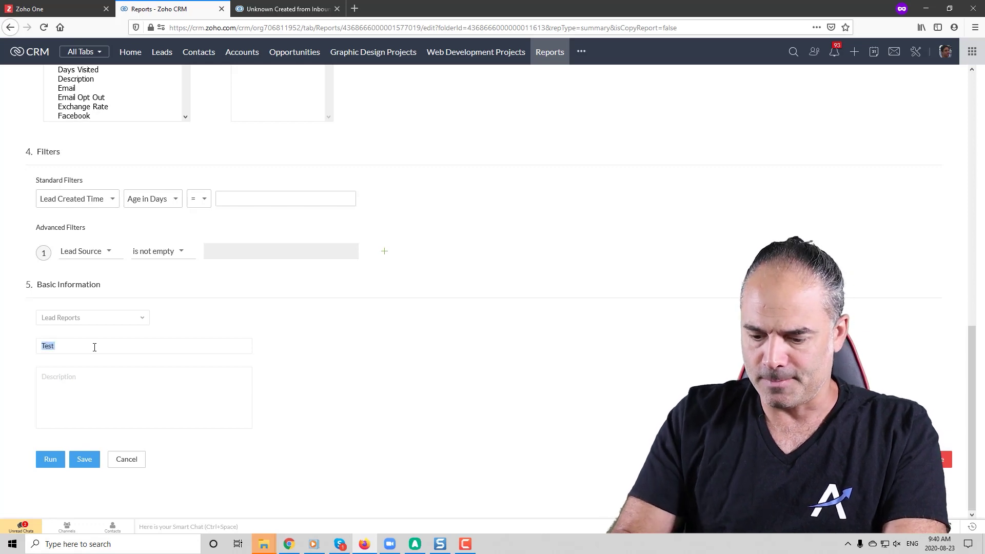
type("Report Based")
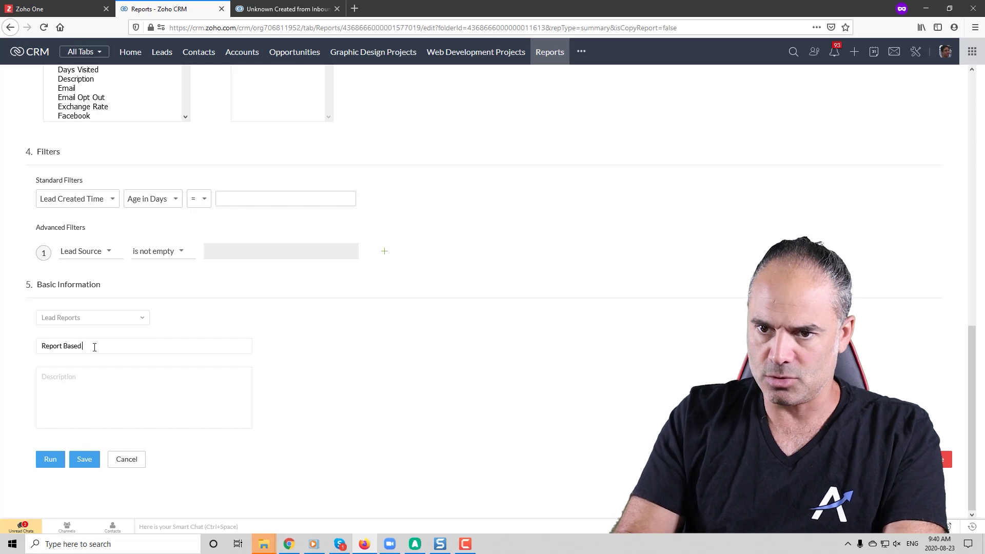
type(" On Lead Source")
left_click(84, 459)
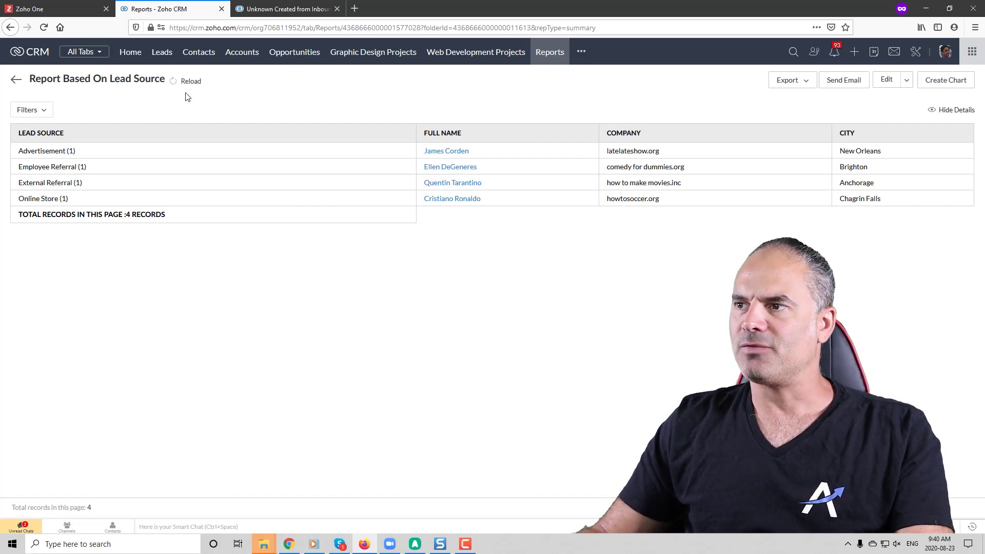
Start a new report schedule from Scheduled Reports and choose "Report Based On Lead Source" as its report.
left_click(16, 82)
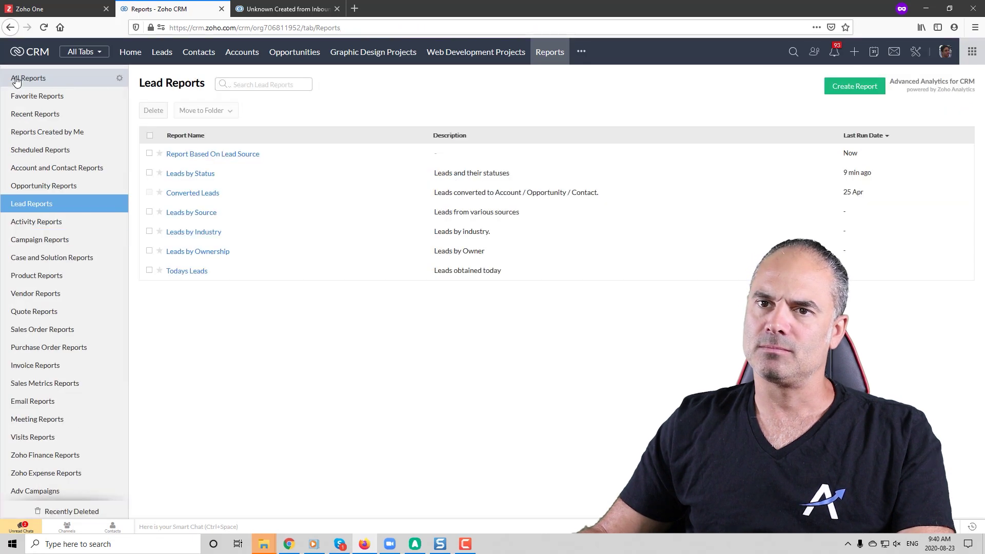
left_click(49, 152)
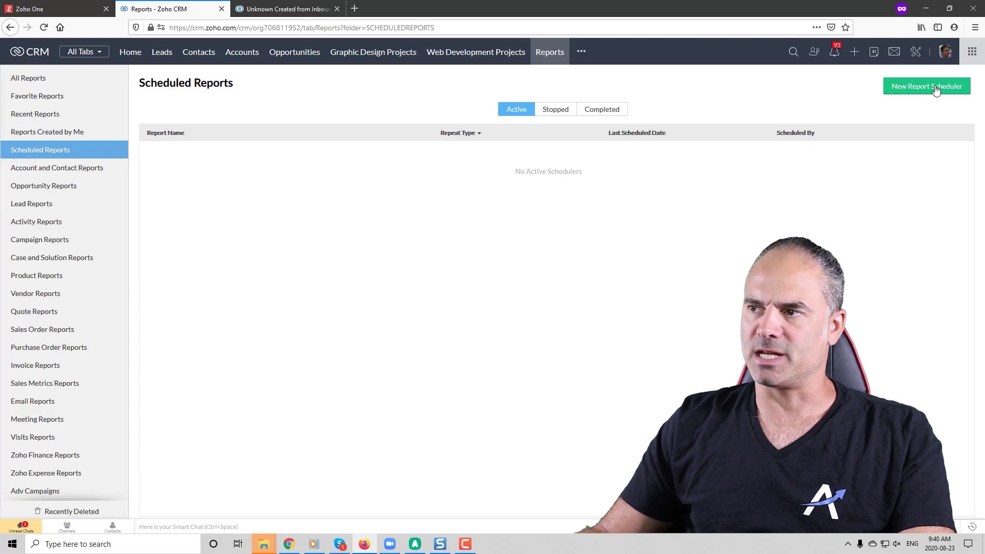
left_click(936, 89)
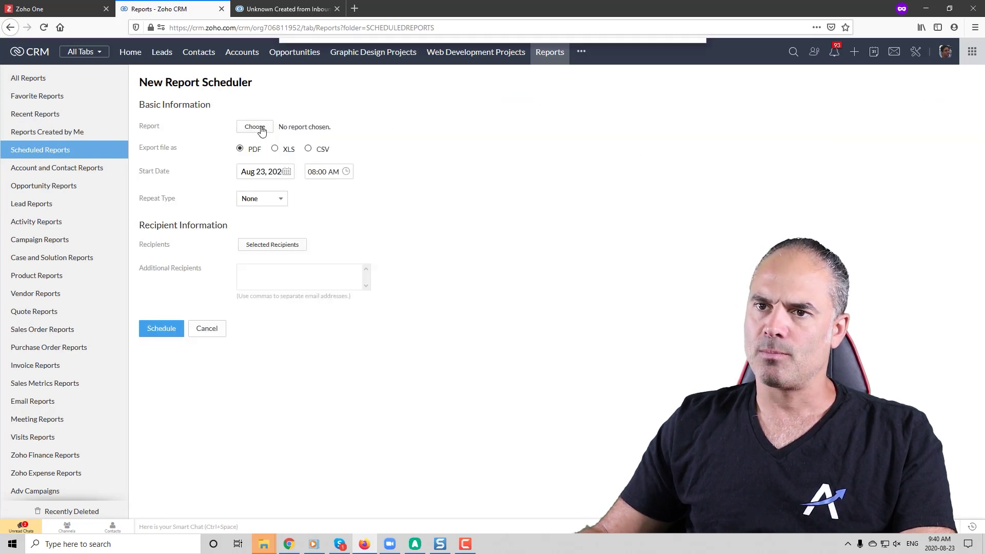
left_click(255, 127)
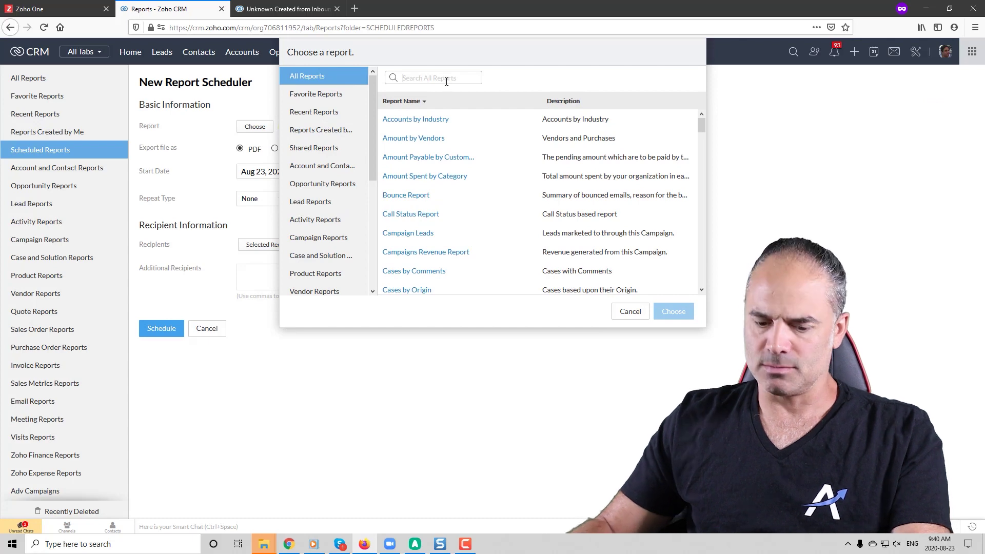
type("source")
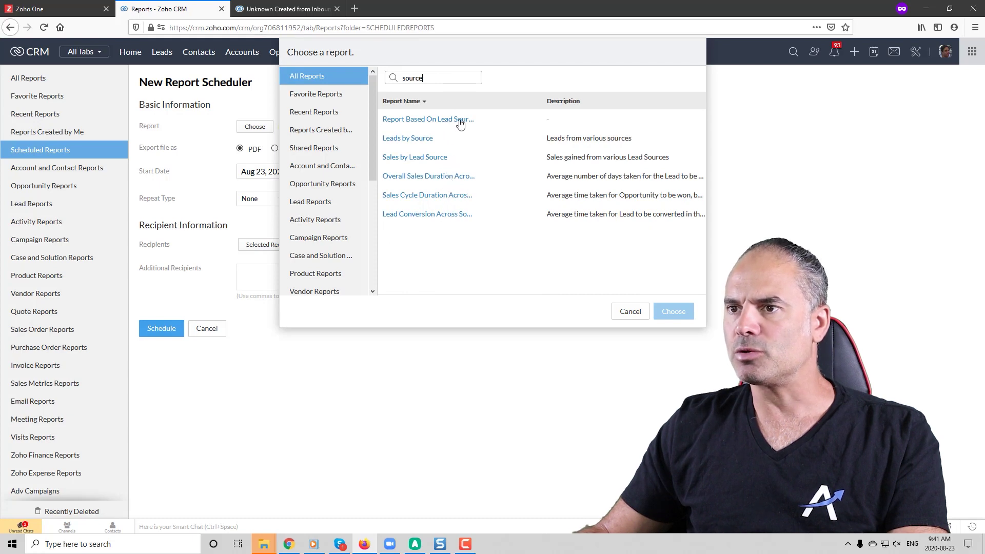
left_click(431, 122)
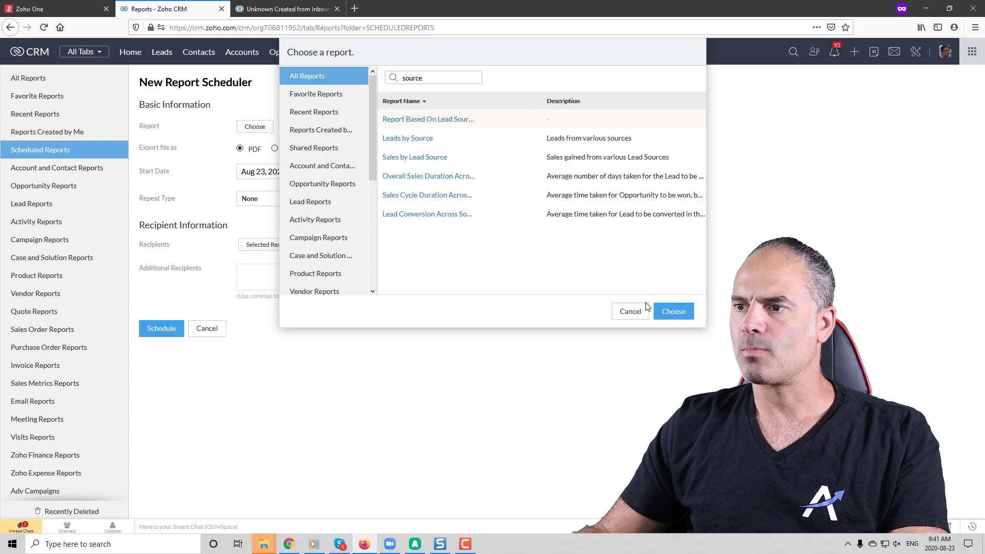
left_click(673, 312)
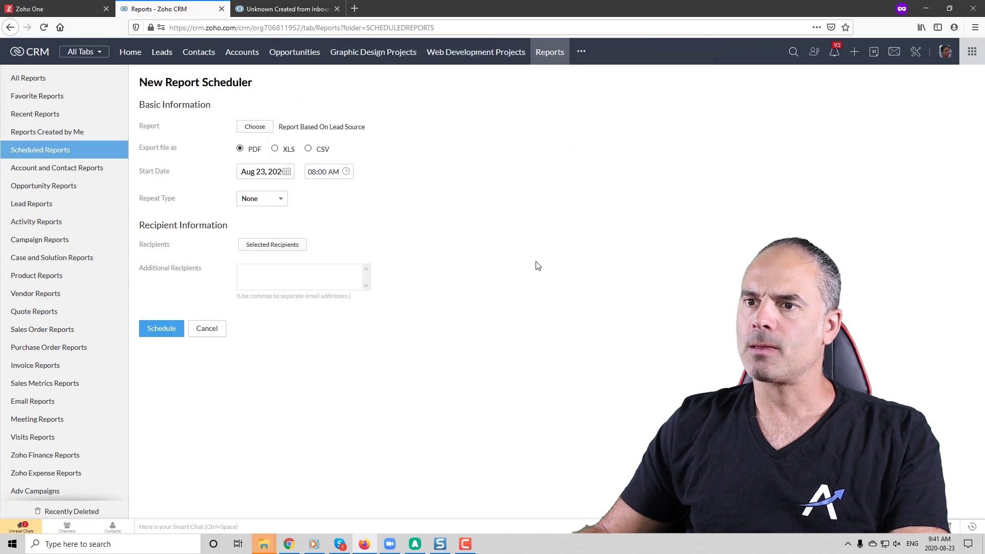
Set the schedule to export as XLS, start on Aug 24, 2020 and repeat Daily.
left_click(275, 150)
left_click(267, 173)
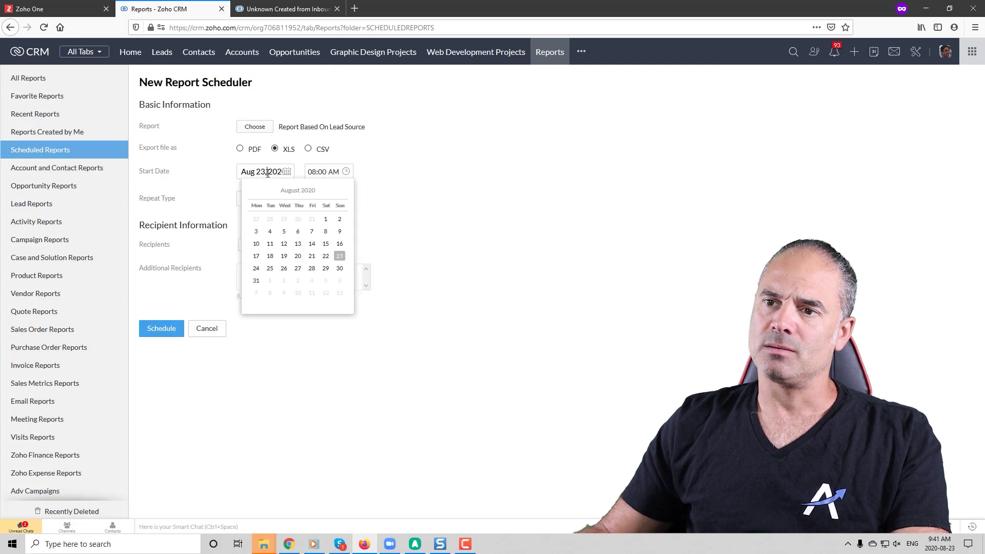
left_click(256, 268)
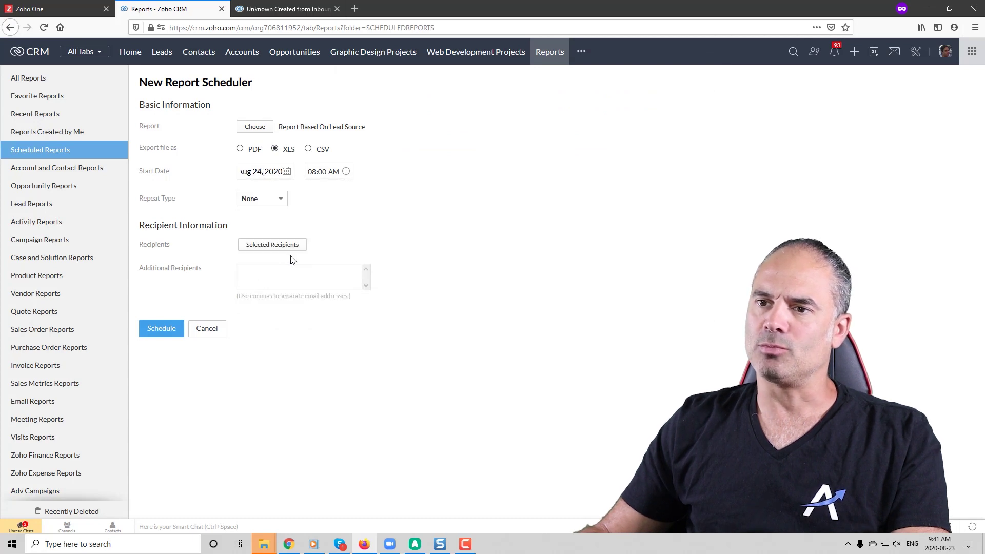
left_click(275, 201)
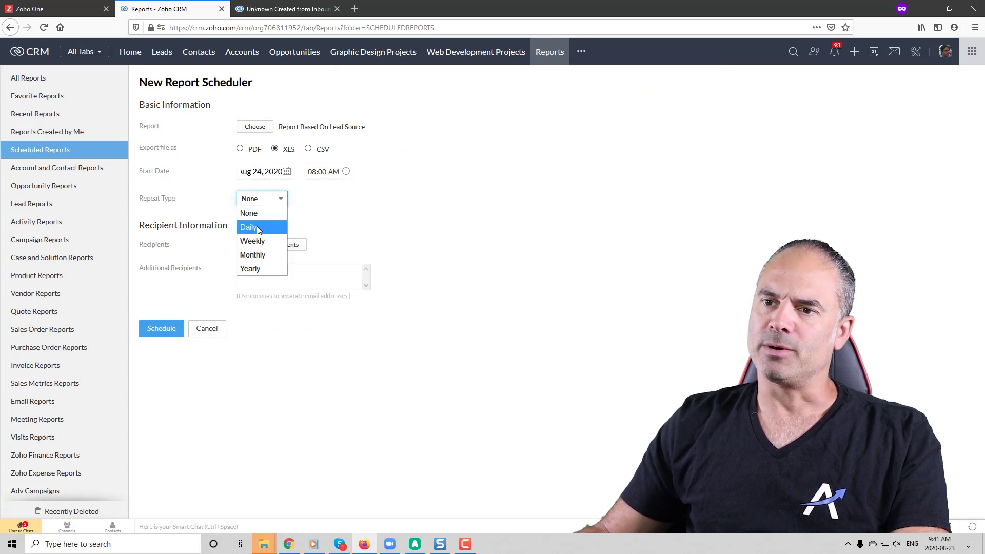
left_click(272, 231)
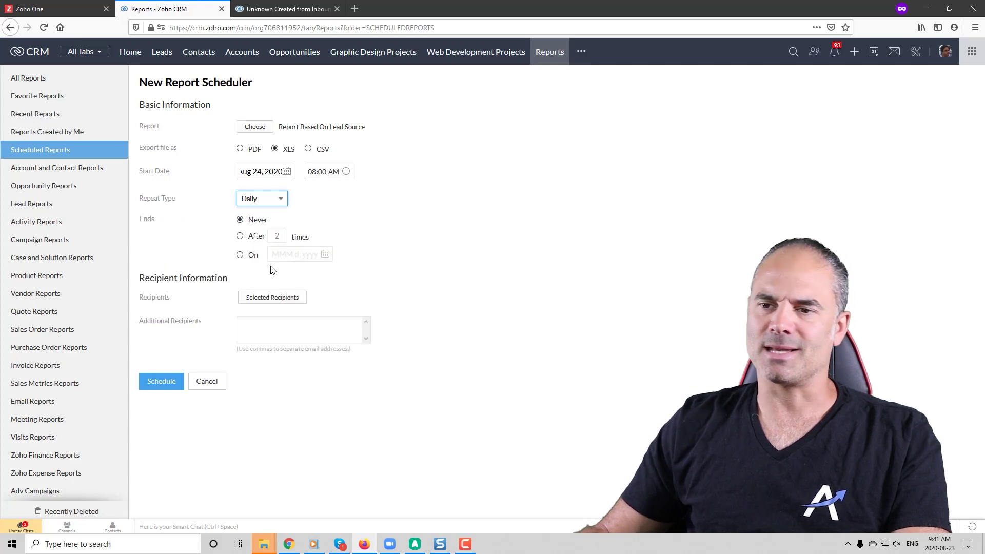
Add the available user as the schedule's recipient, and leave the new report scheduler.
left_click(283, 296)
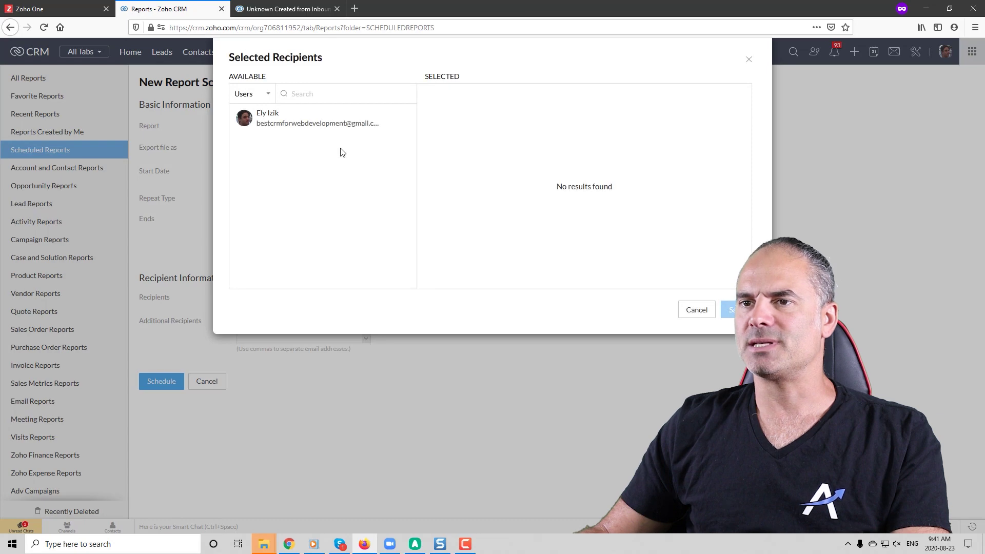
left_click(398, 118)
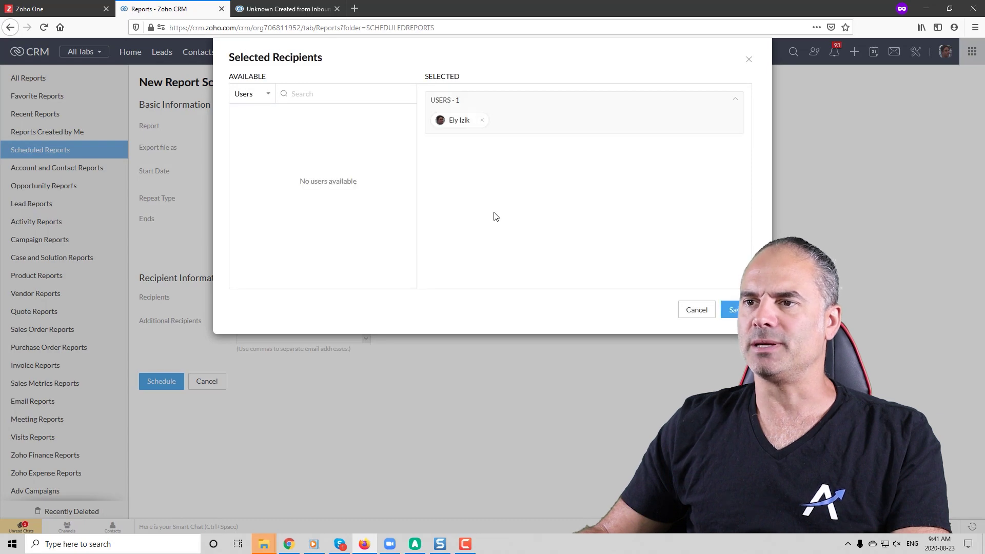
left_click(738, 310)
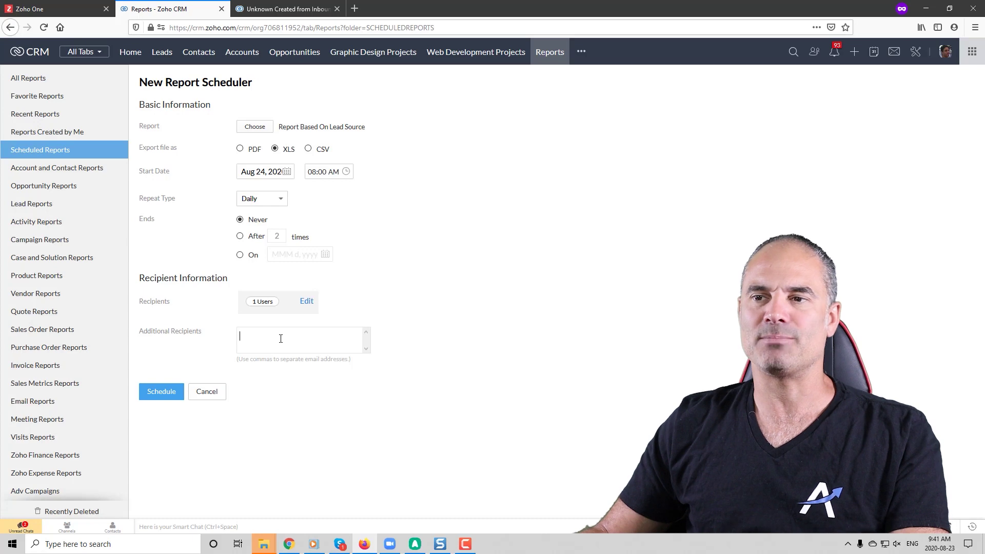
left_click(164, 392)
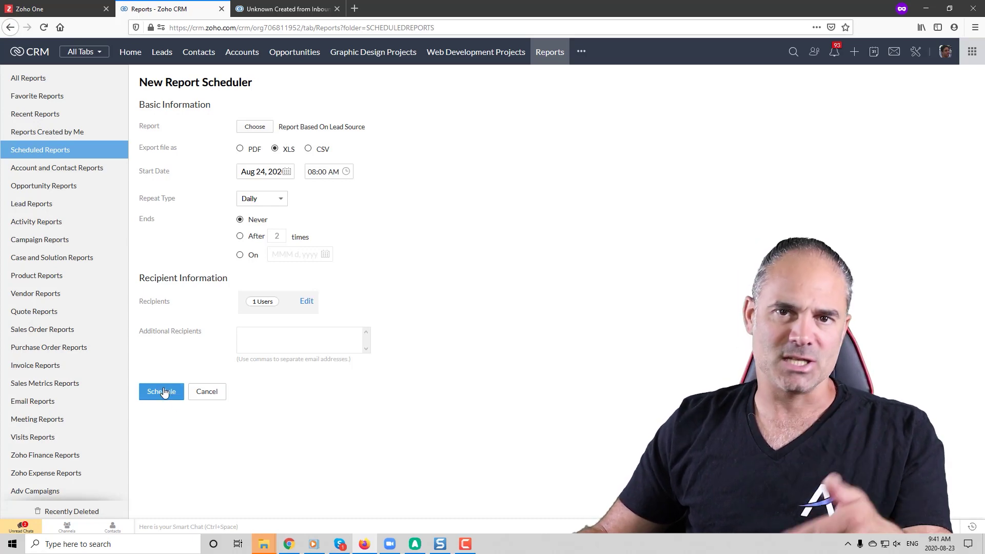
left_click(214, 395)
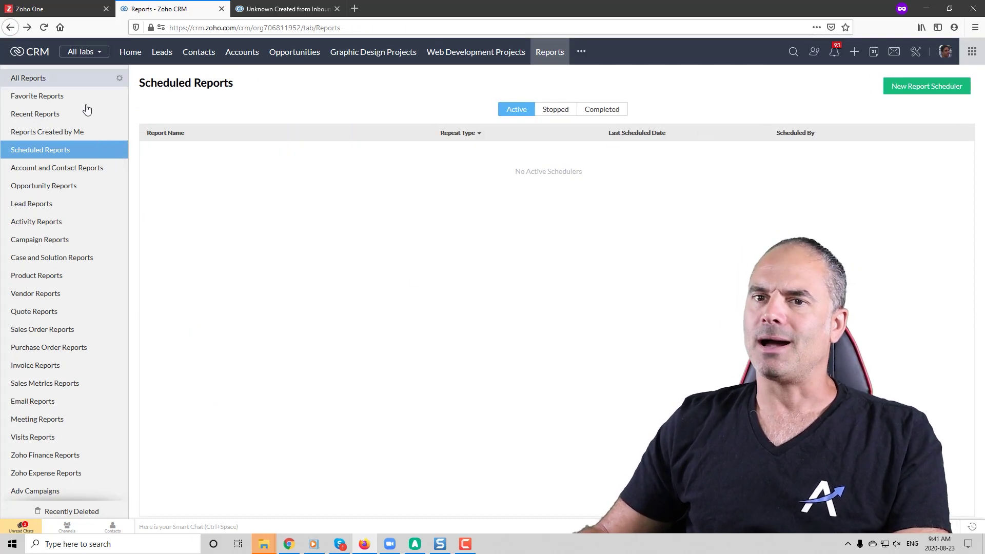
Return to Report Based On Lead Source and create a Pie chart with Lead Source against Record Count.
left_click(15, 30)
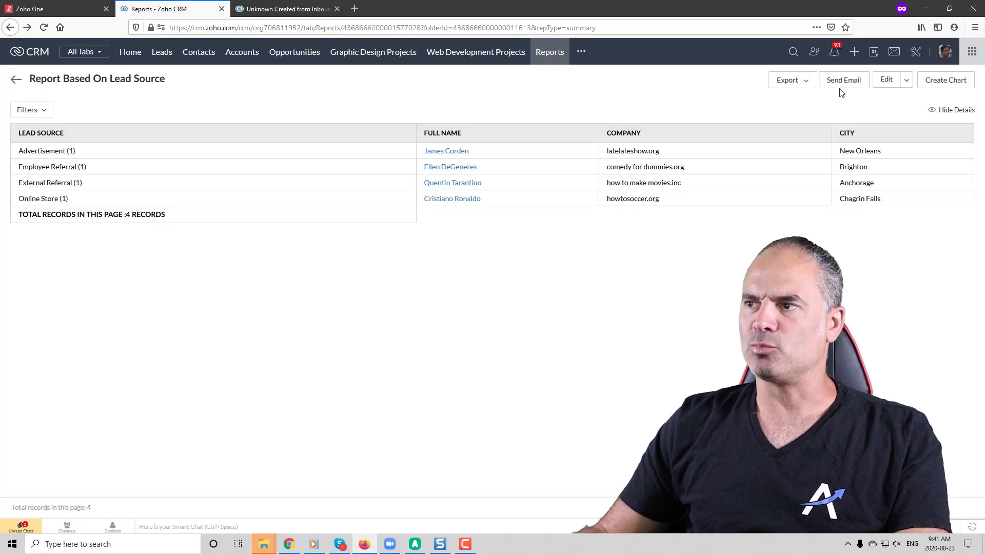
left_click(948, 80)
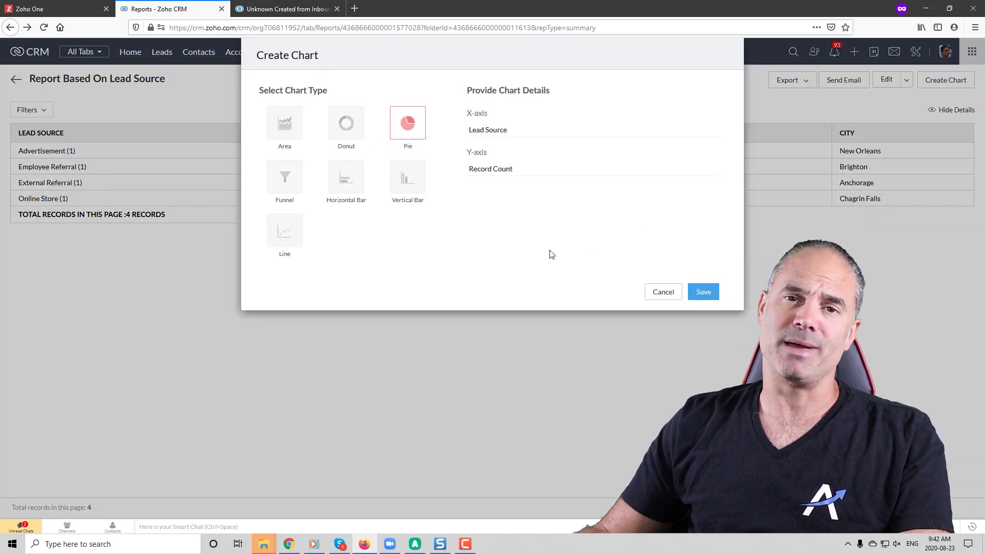
left_click(705, 293)
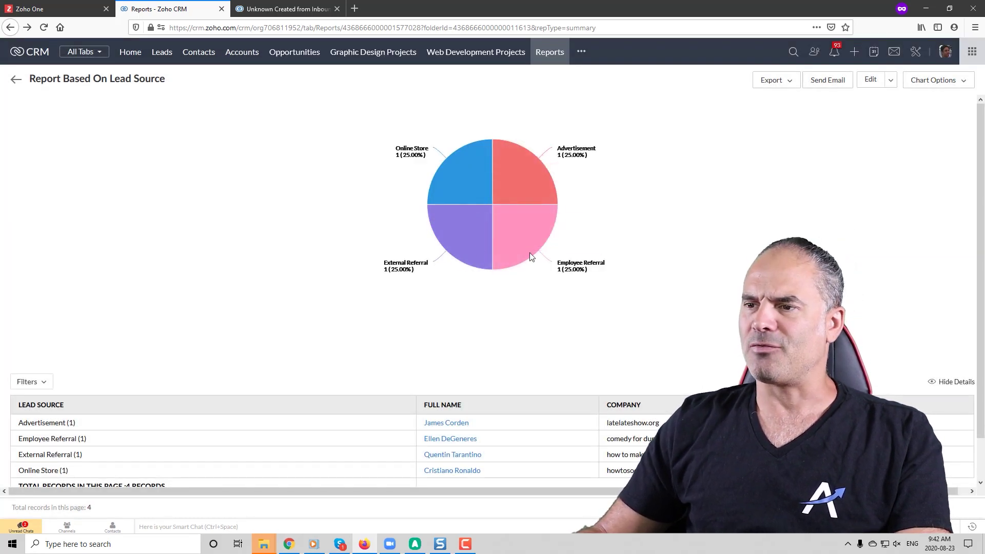
mouse_move(444, 204)
mouse_move(512, 190)
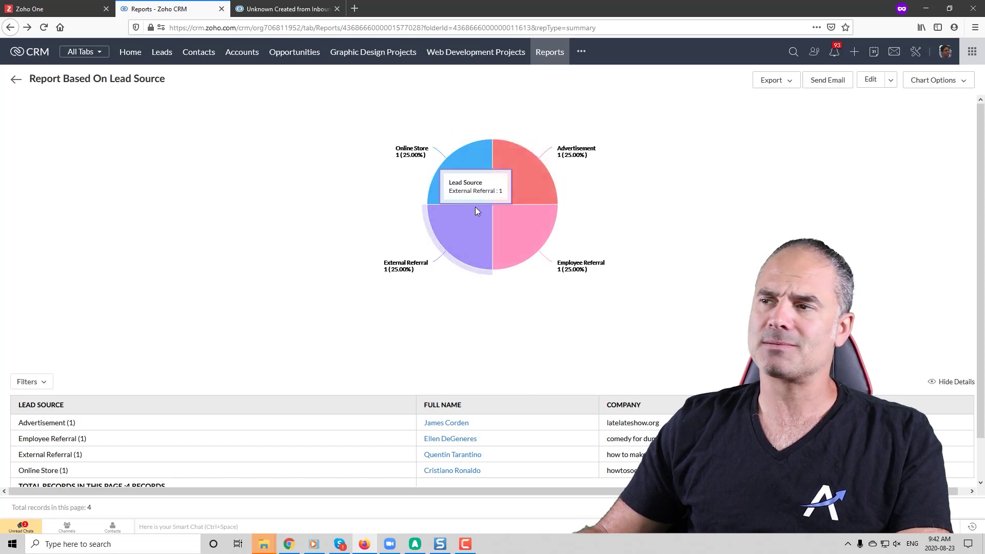
Review the dashboards the pie chart can be added to, and leave without adding it.
left_click(965, 82)
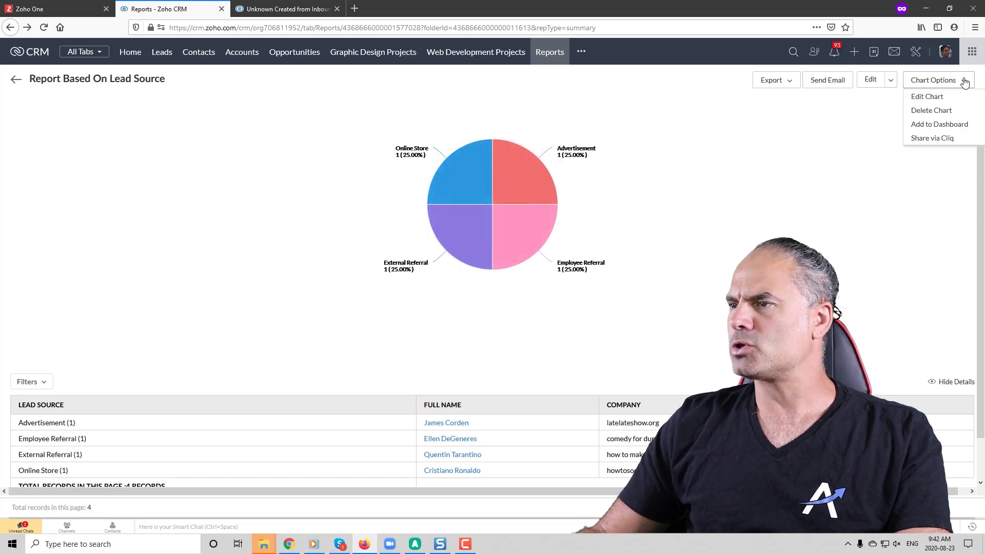
left_click(942, 126)
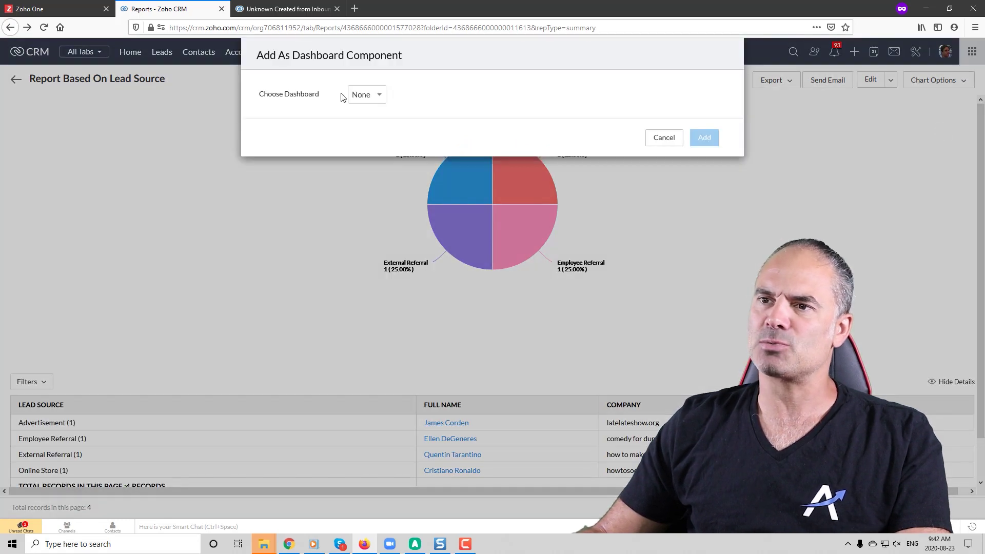
left_click(368, 94)
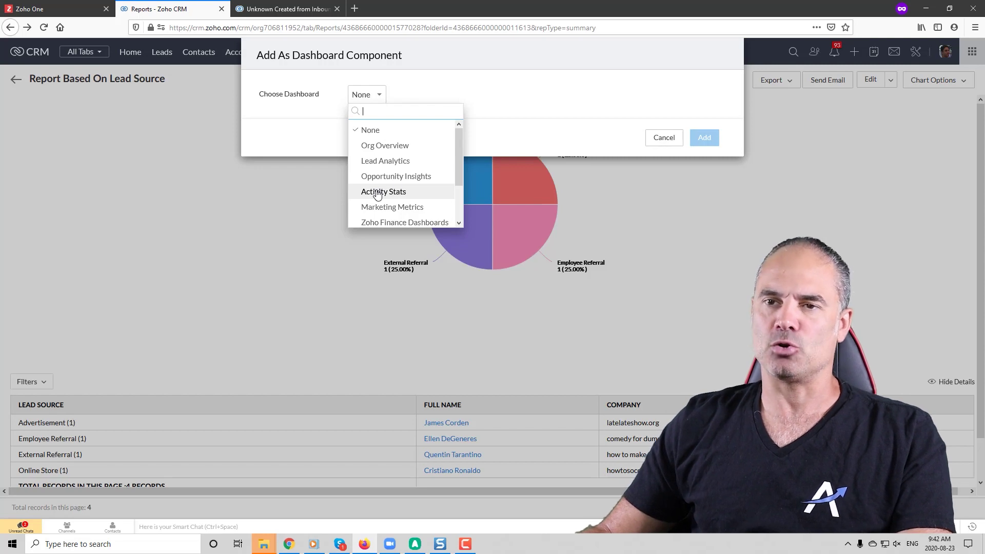
left_click(629, 141)
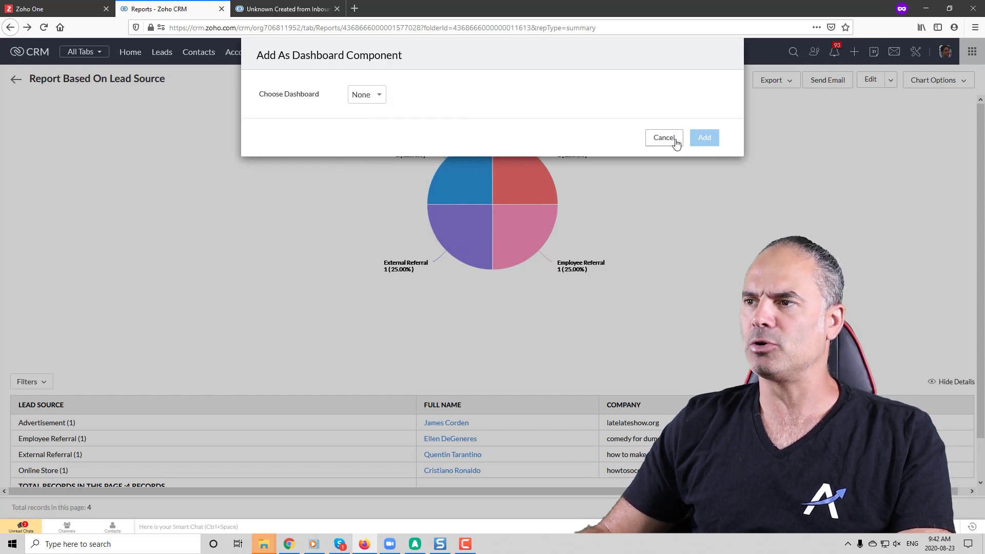
left_click(664, 137)
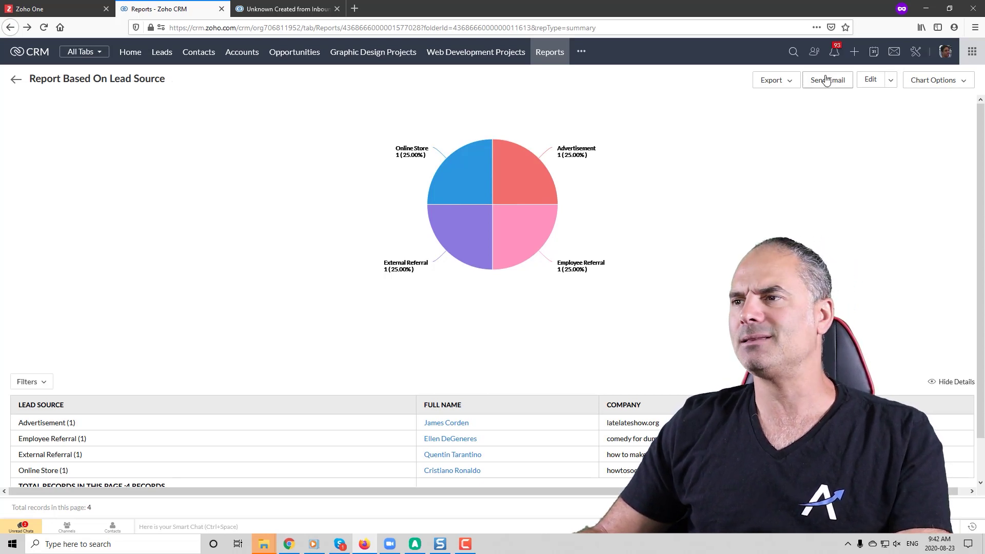
Review the export formats offered for the report and return to its chart and table.
left_click(798, 85)
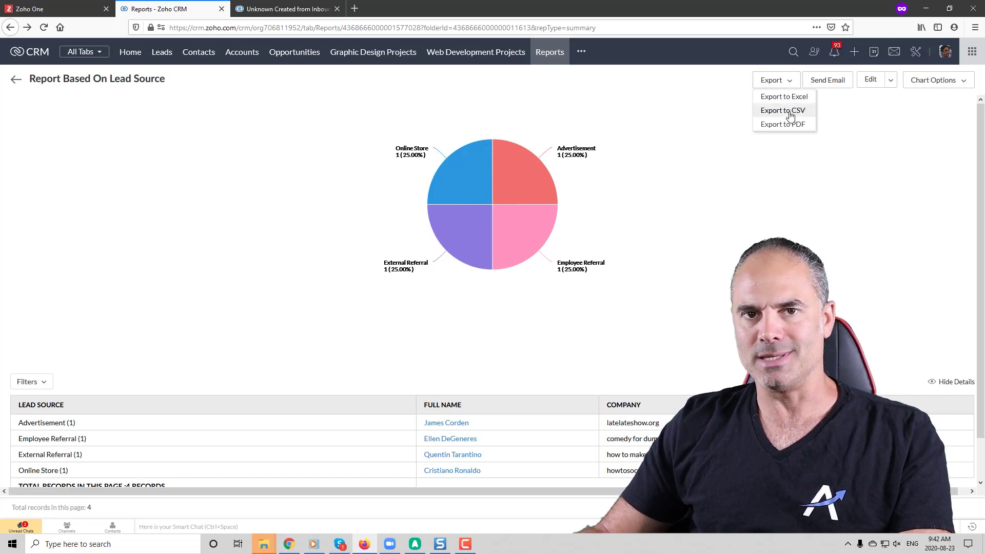
left_click(217, 198)
scroll(242, 259, "down", 1)
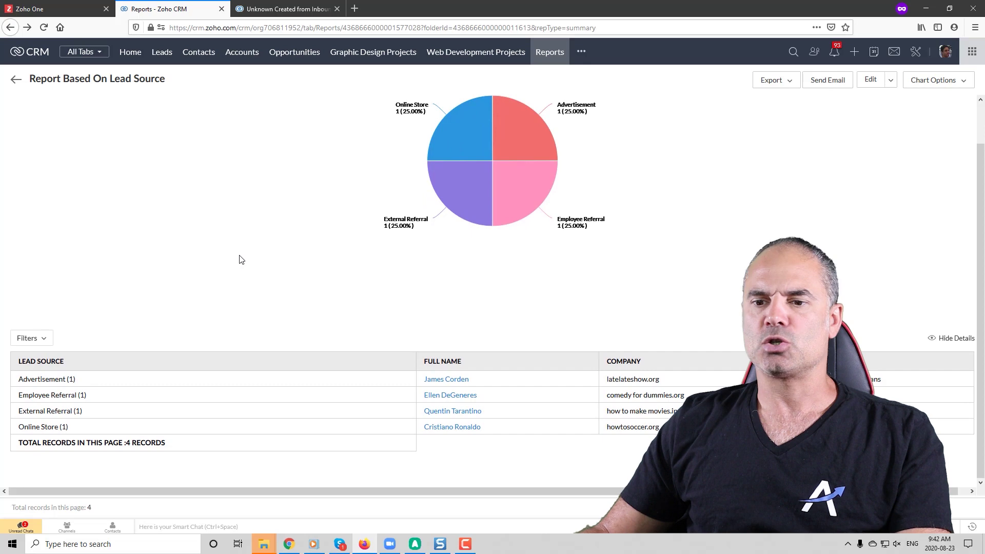